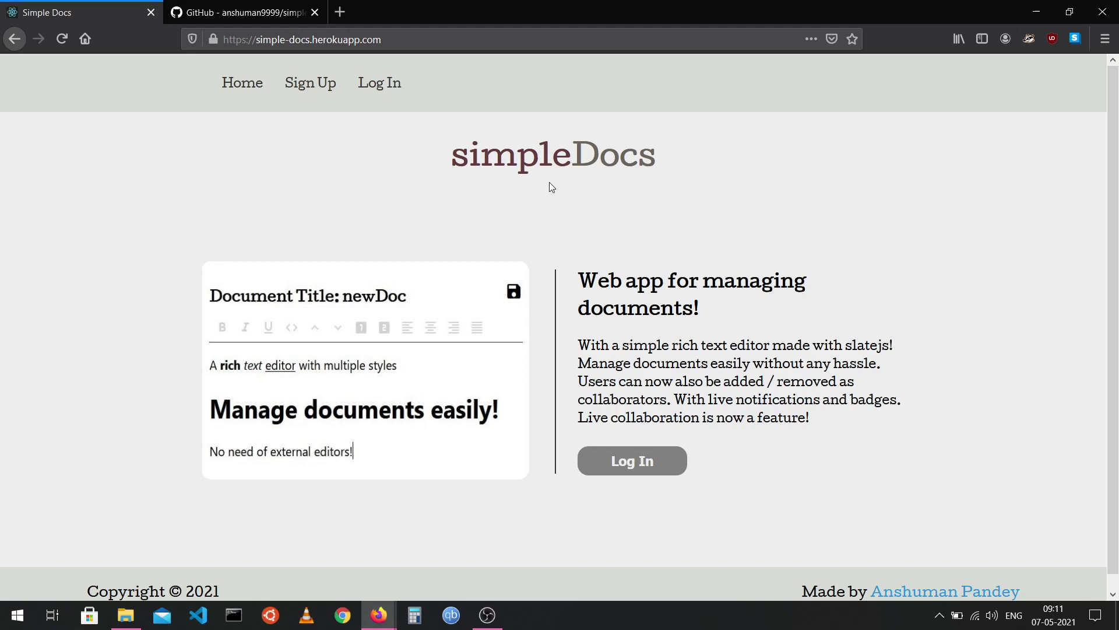
# Log in to simpleDocs with the test account's email and password.
pyautogui.click(362, 84)
pyautogui.click(576, 276)
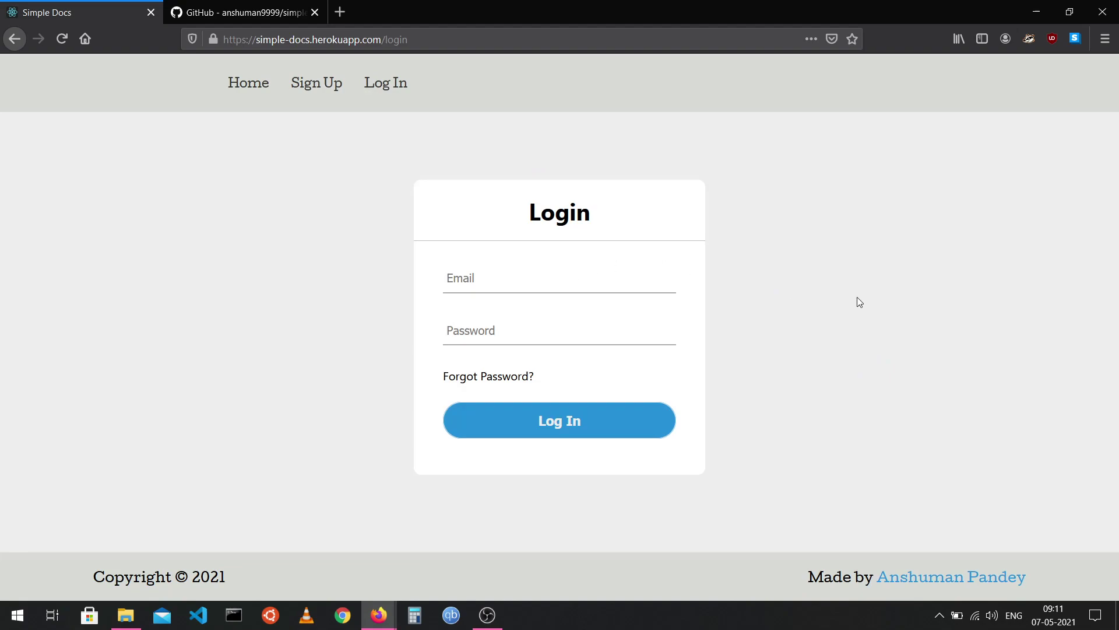
pyautogui.write('test@test.com')
pyautogui.press('Tab')
pyautogui.write('test1234')
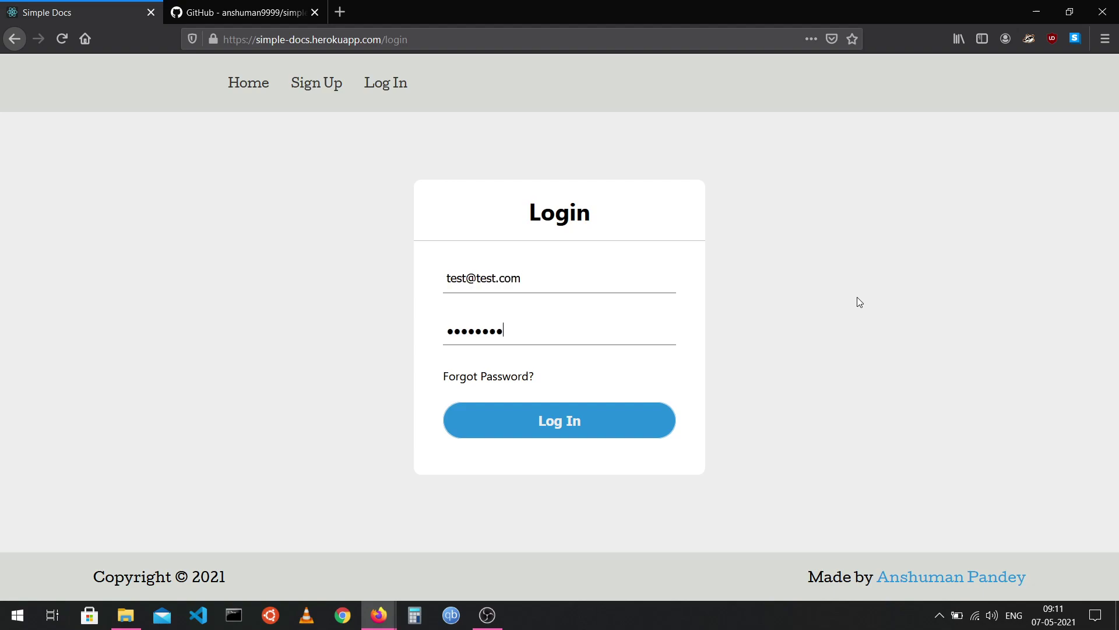
pyautogui.press('Return')
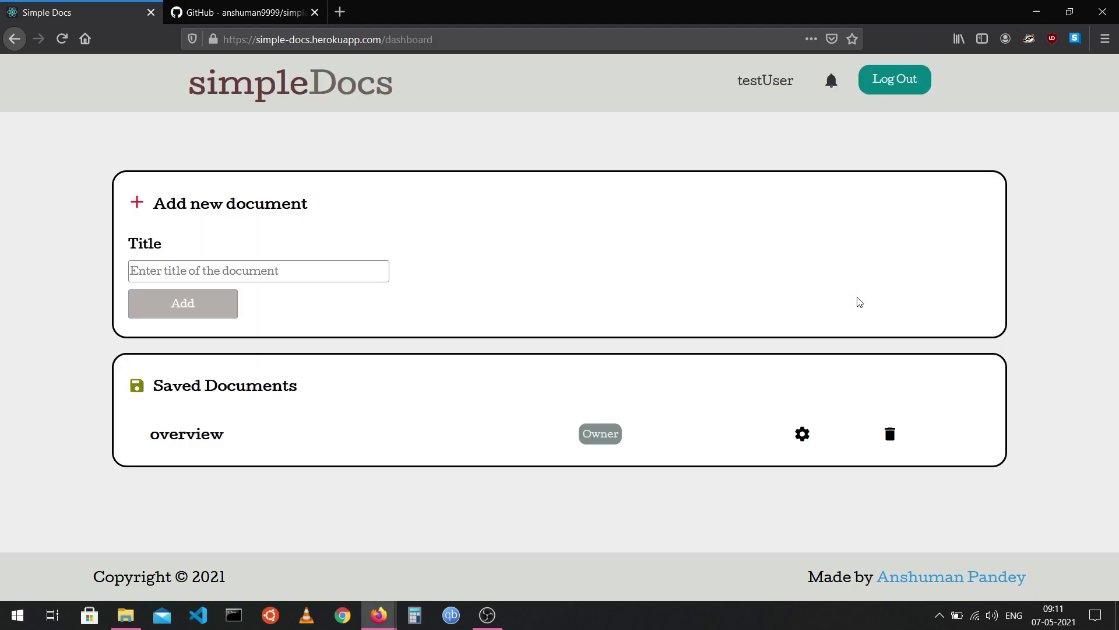
# Add a document titled new_doc, then go back to the dashboard and open overview.
pyautogui.doubleClick(408, 39)
pyautogui.click(443, 141)
pyautogui.moveTo(155, 203); pyautogui.dragTo(375, 230)
pyautogui.click(378, 233)
pyautogui.click(359, 270)
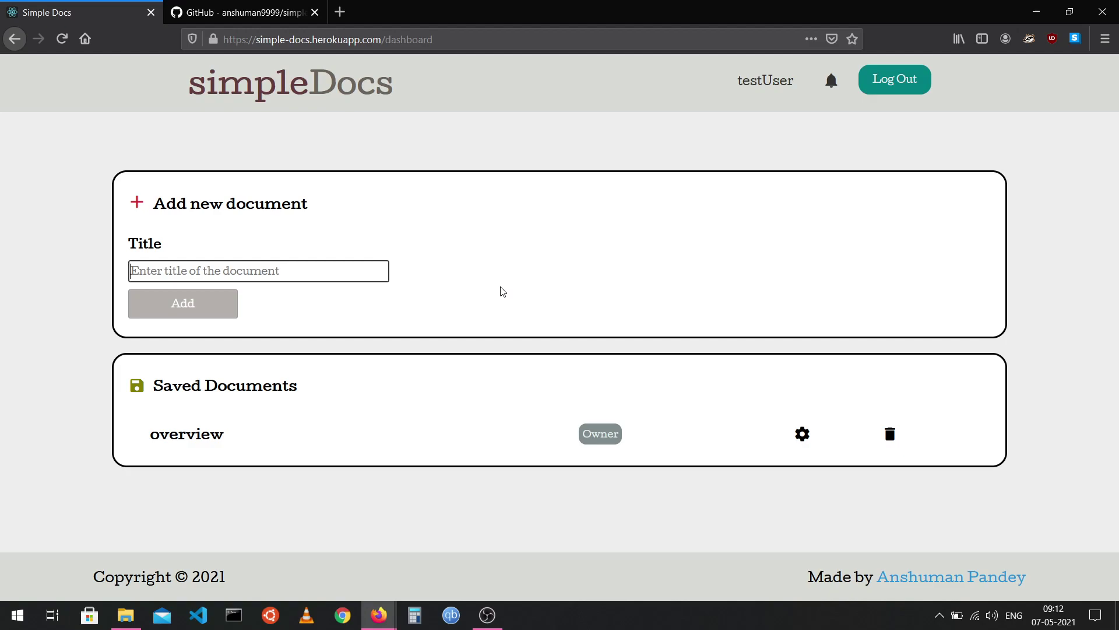
pyautogui.write('new_doc')
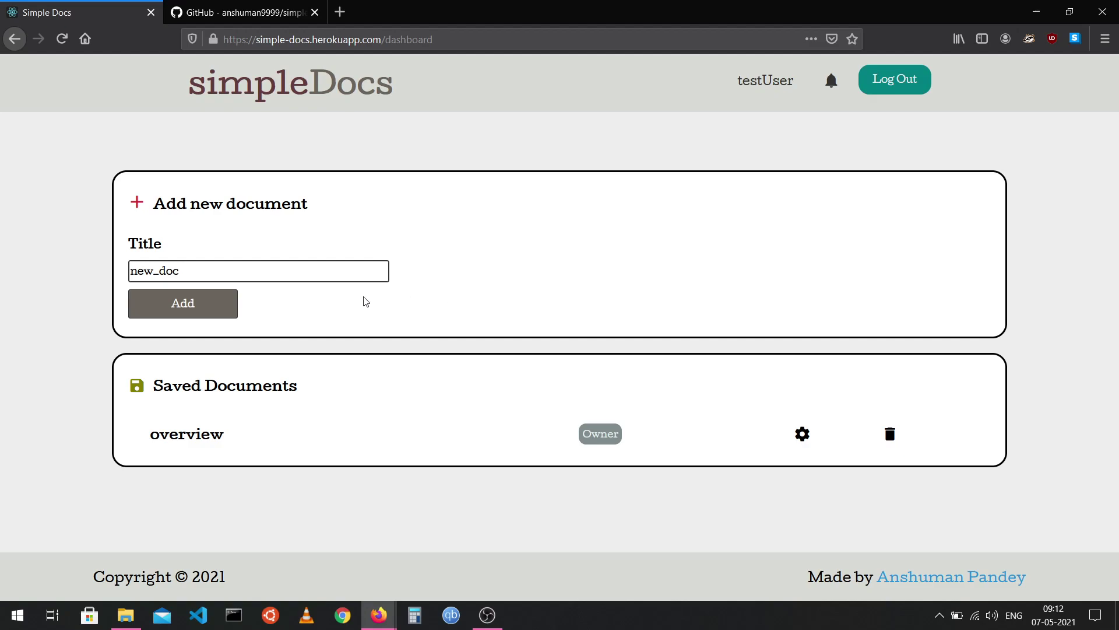
pyautogui.click(201, 306)
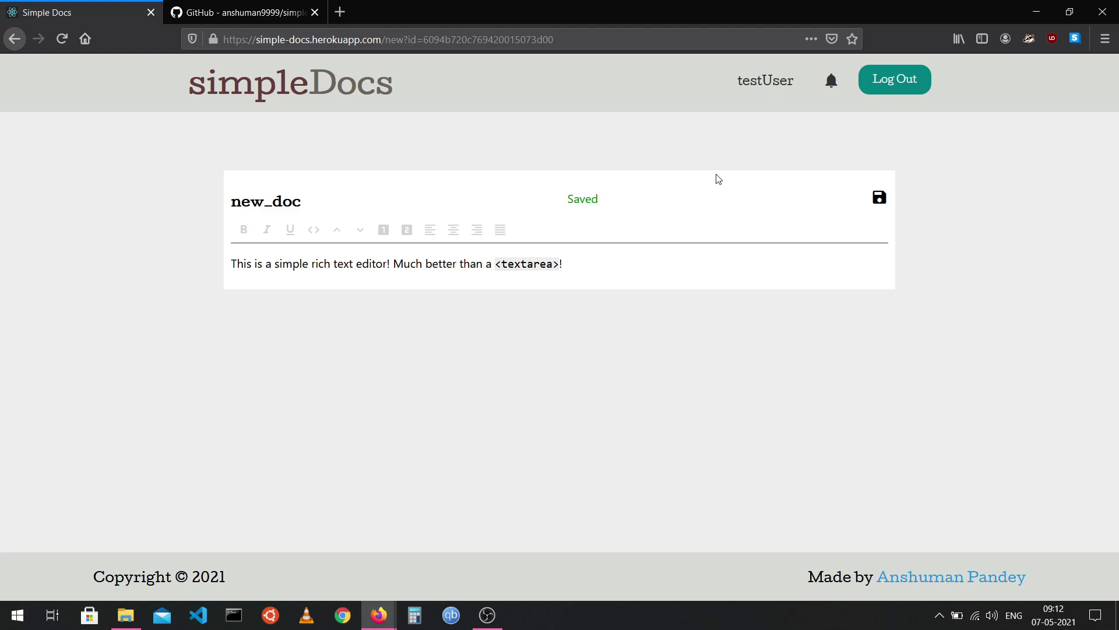
pyautogui.click(755, 87)
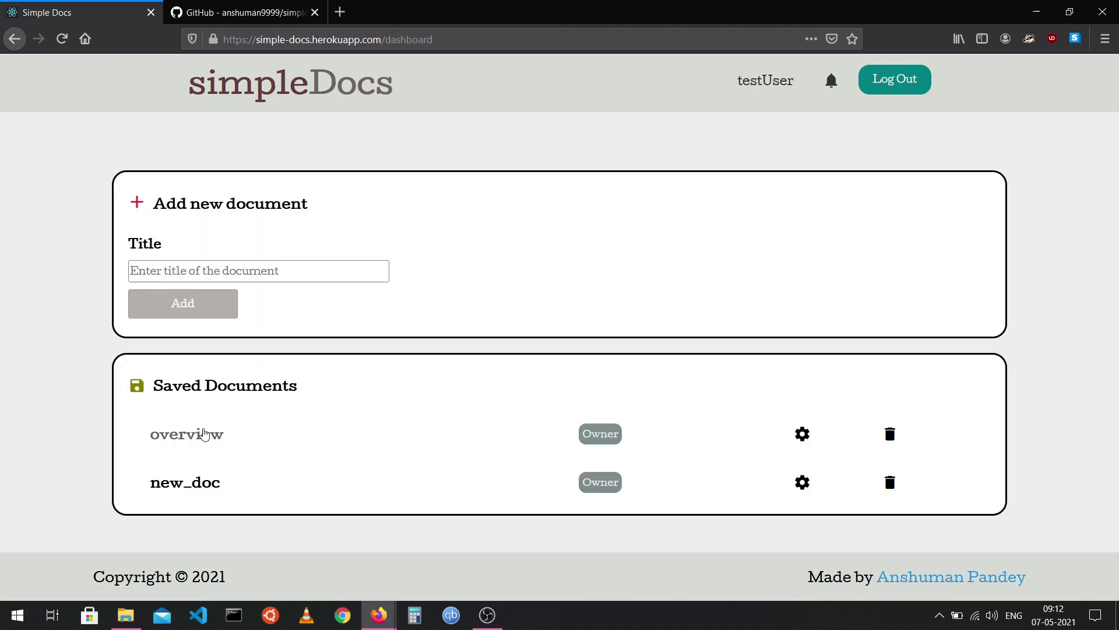
pyautogui.click(200, 441)
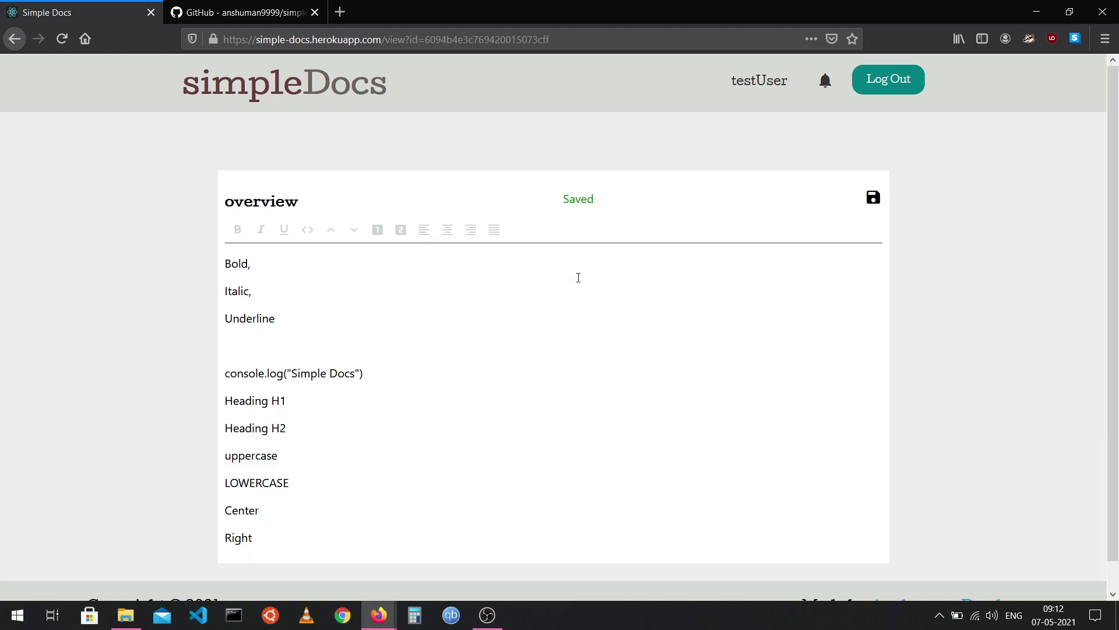
# Make the words Bold bold, Italic italic and Underline underlined.
pyautogui.scroll(-2, 550, 318)
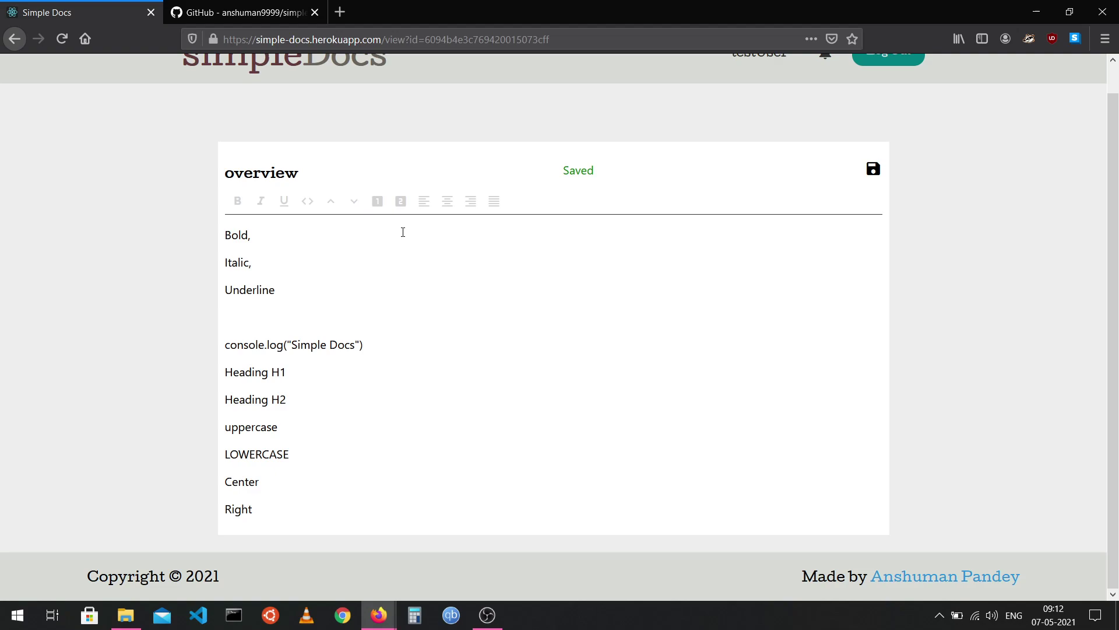
pyautogui.doubleClick(234, 235)
pyautogui.click(242, 202)
pyautogui.click(260, 268)
pyautogui.click(229, 264)
pyautogui.doubleClick(230, 263)
pyautogui.click(260, 201)
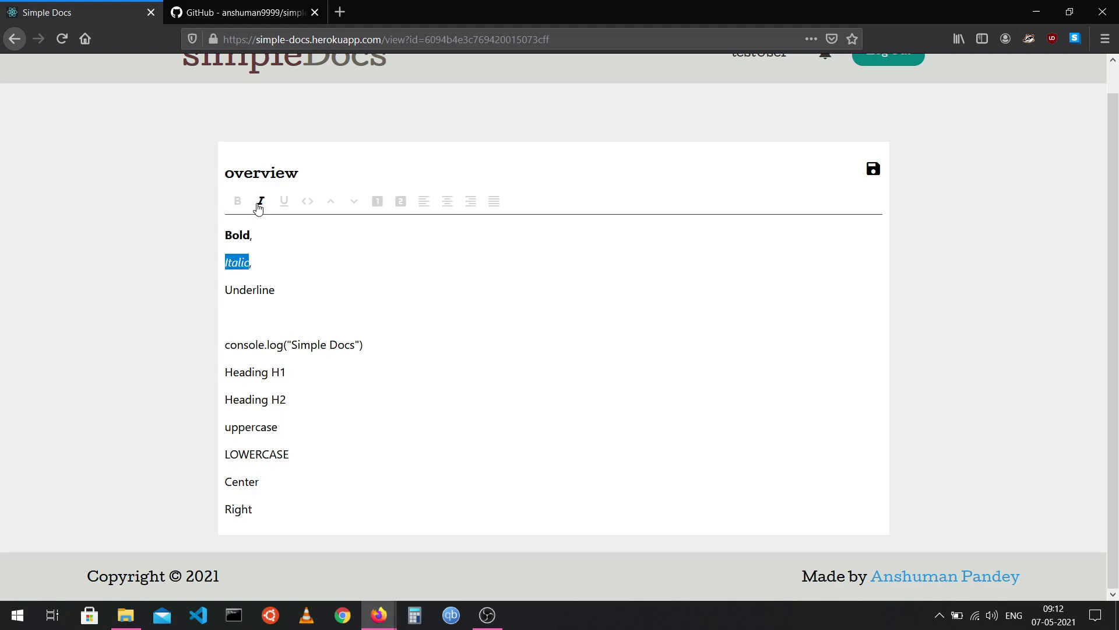
pyautogui.doubleClick(252, 288)
pyautogui.click(284, 201)
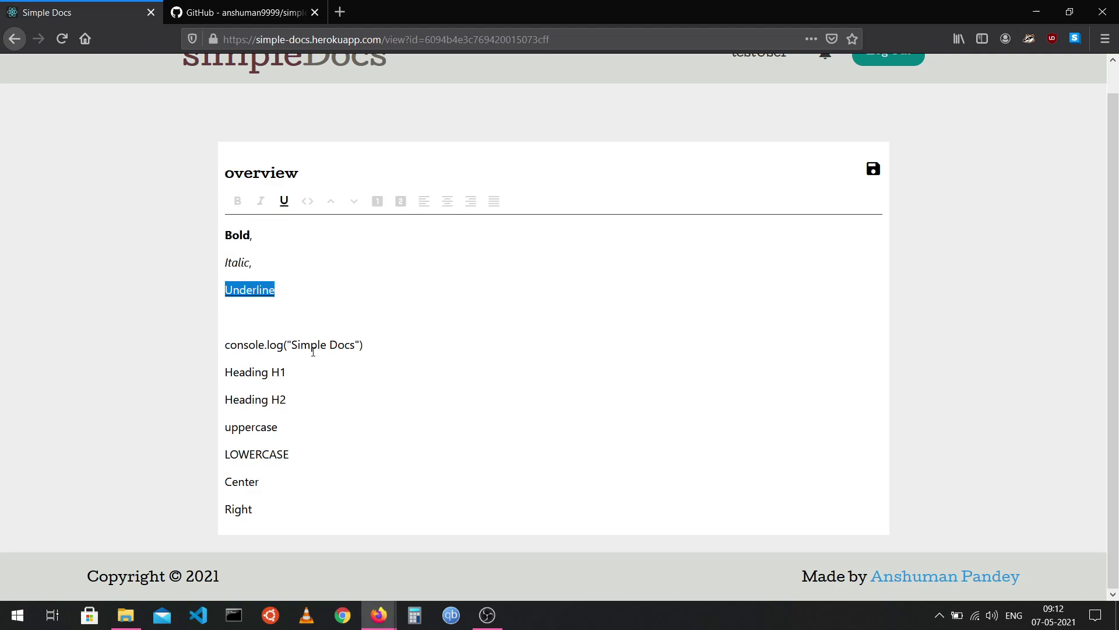
pyautogui.click(313, 301)
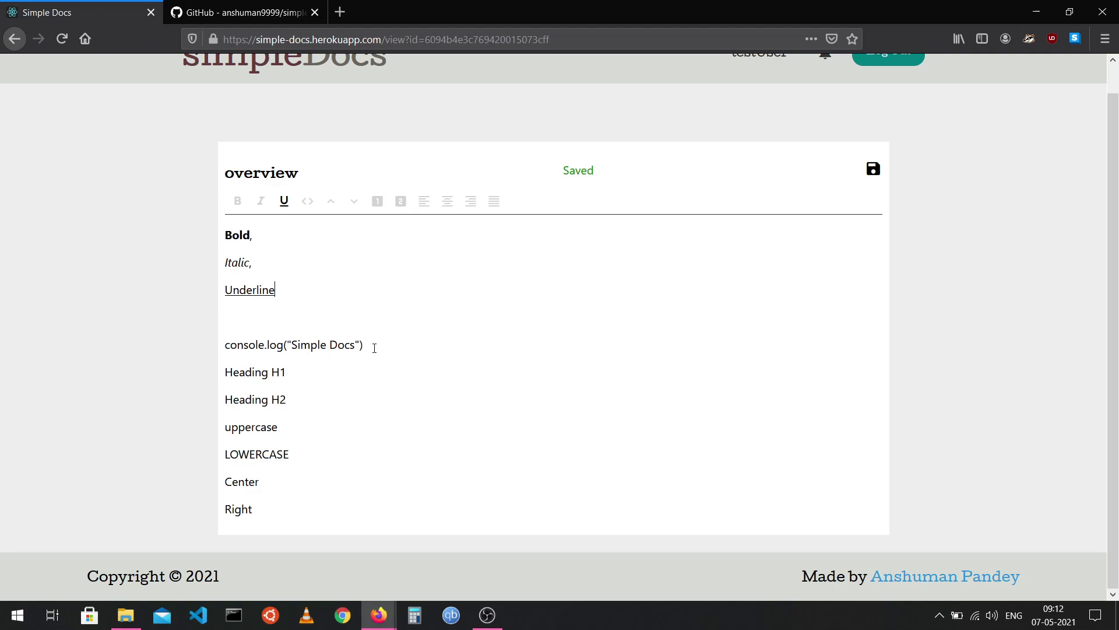
# Format the console.log line as code and the Heading lines as H1 and H2.
pyautogui.moveTo(374, 348); pyautogui.dragTo(225, 351)
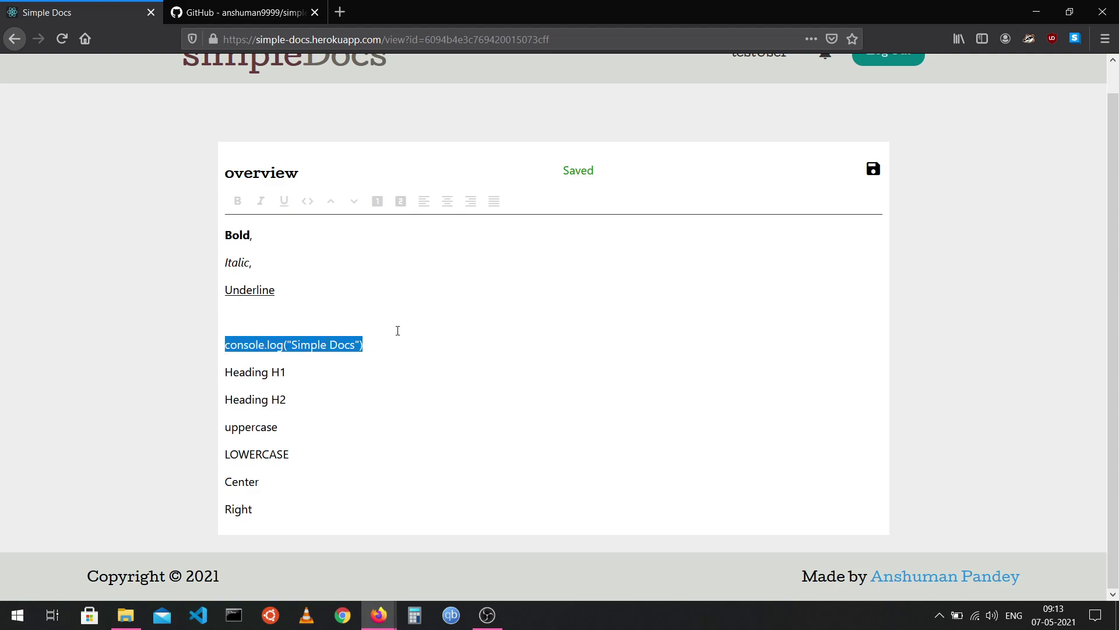
pyautogui.click(307, 202)
pyautogui.click(447, 344)
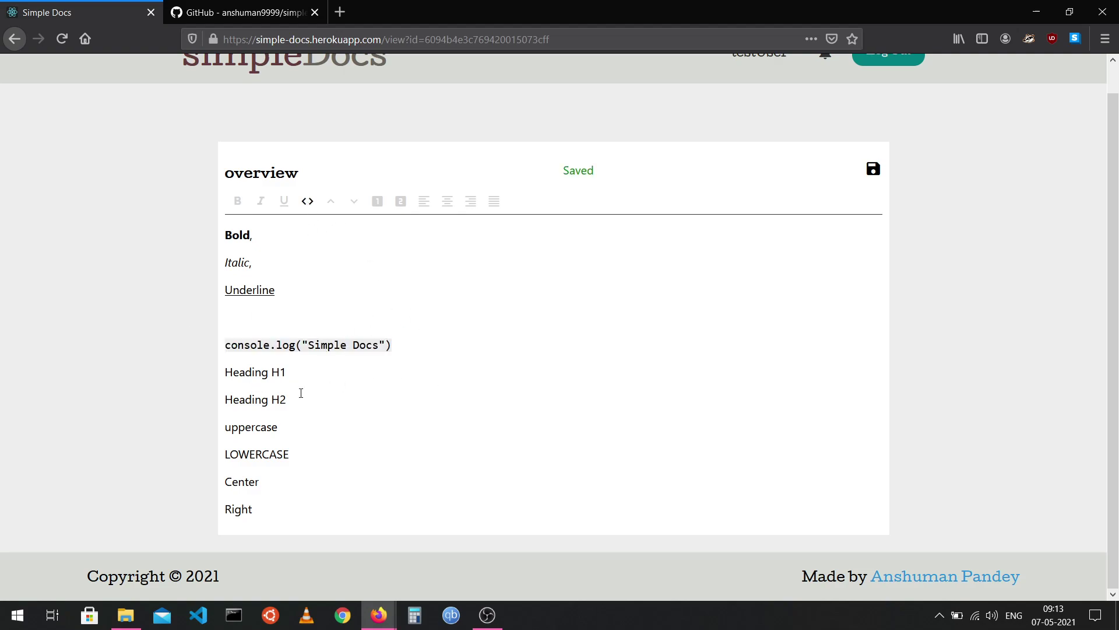
pyautogui.click(377, 200)
pyautogui.click(261, 422)
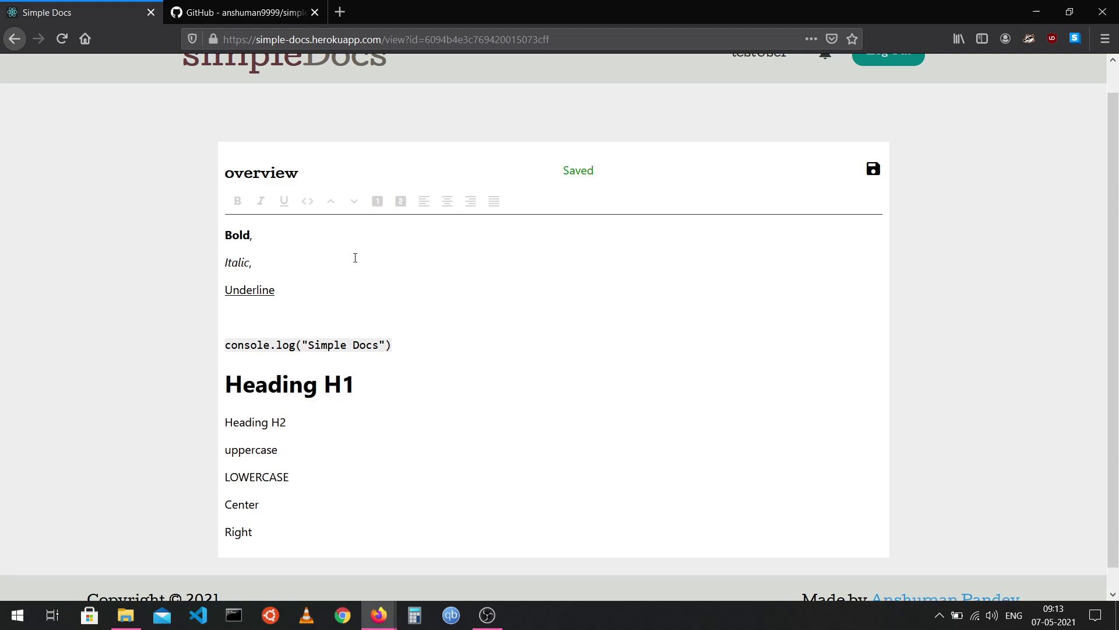
pyautogui.click(397, 207)
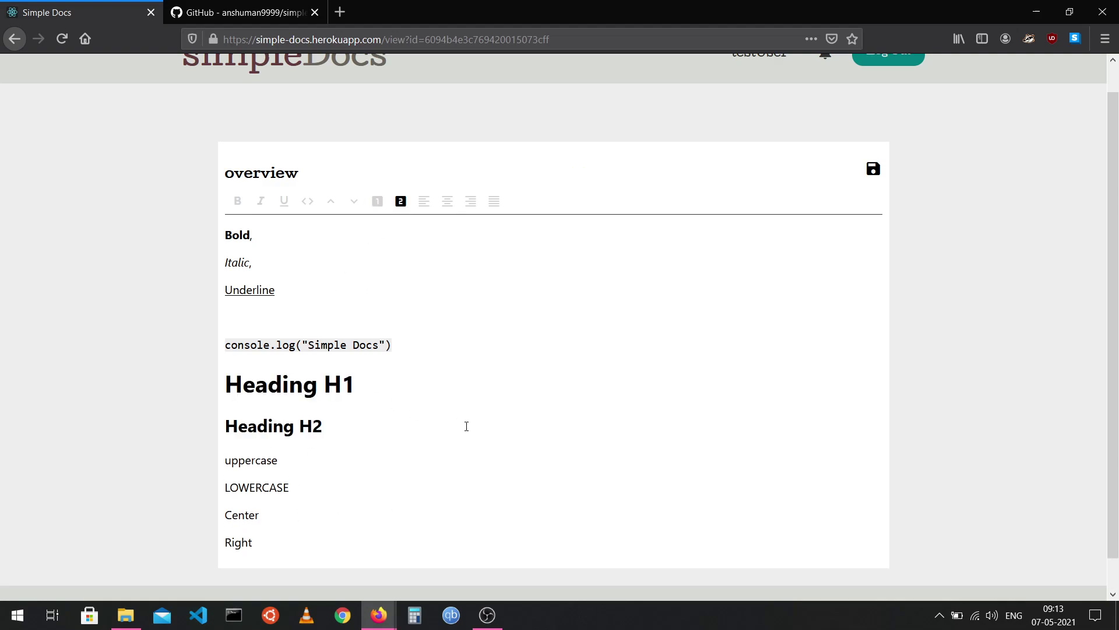
# Convert 'uppercase' to capitals and 'LOWERCASE' to small letters.
pyautogui.scroll(-1, 466, 426)
pyautogui.doubleClick(244, 429)
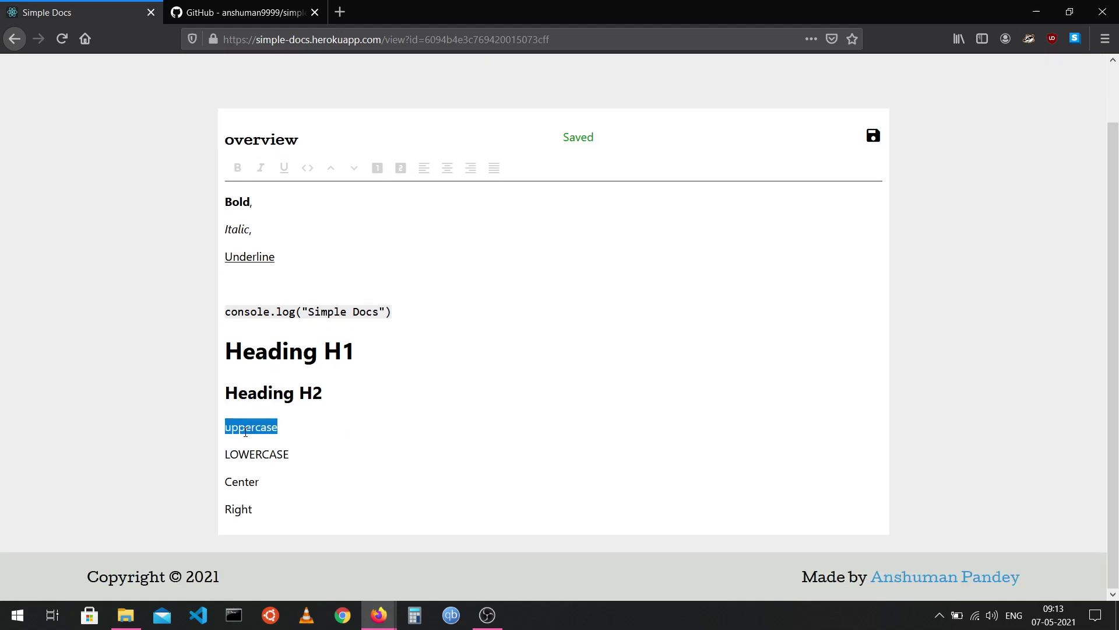
pyautogui.click(326, 176)
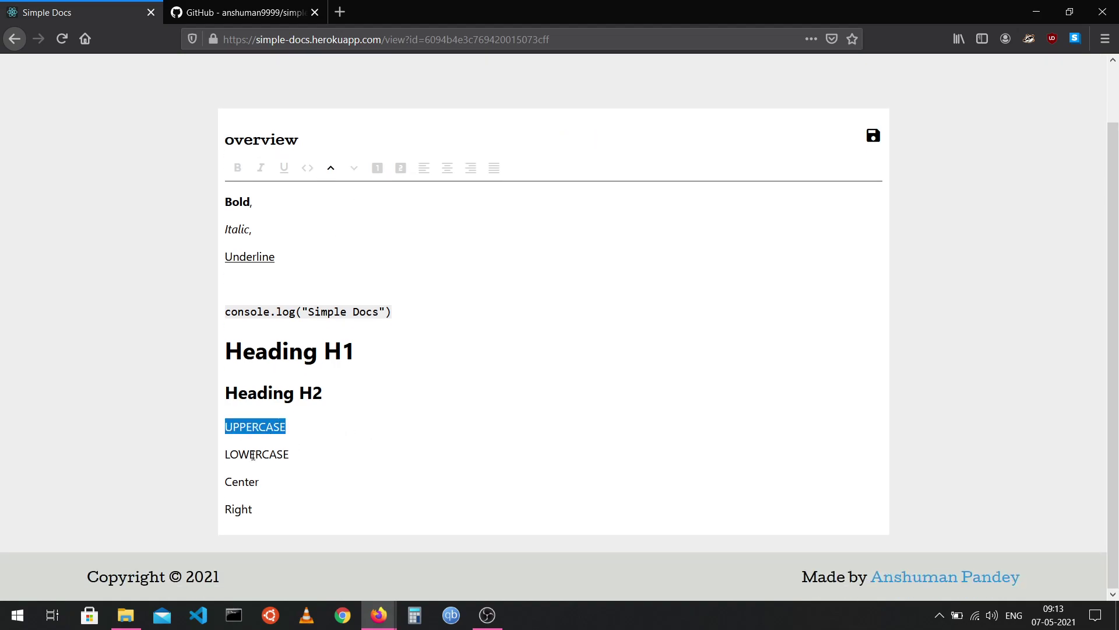
pyautogui.press('Down')
pyautogui.hotkey('shift', 'Home')
pyautogui.click(355, 167)
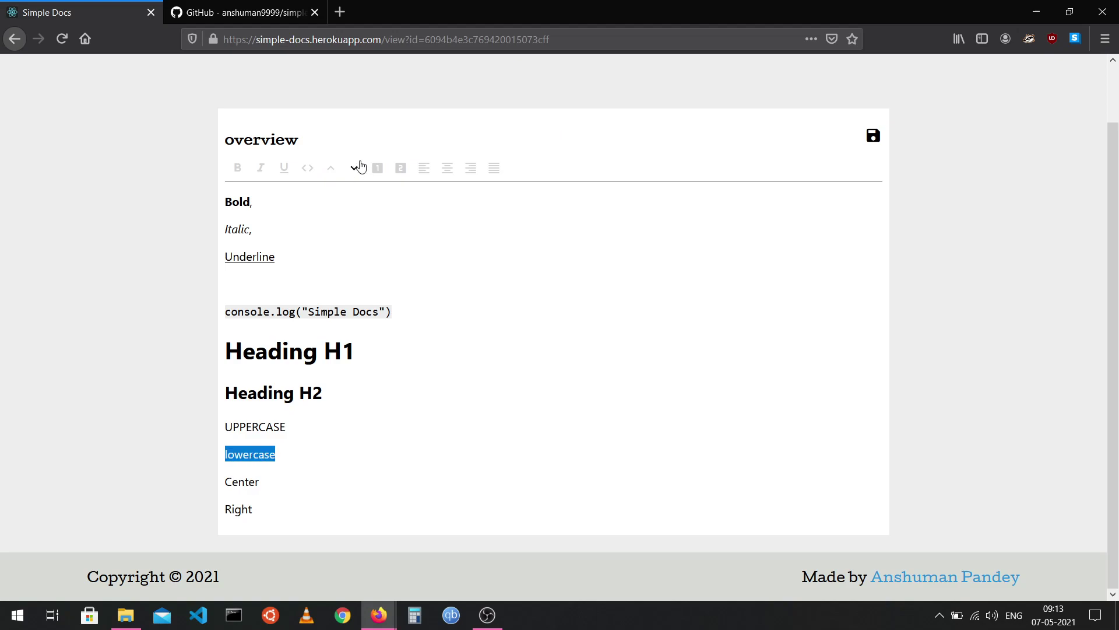
pyautogui.click(394, 432)
# Centre-align the Center line and right-align the Right line.
pyautogui.click(250, 484)
pyautogui.click(448, 168)
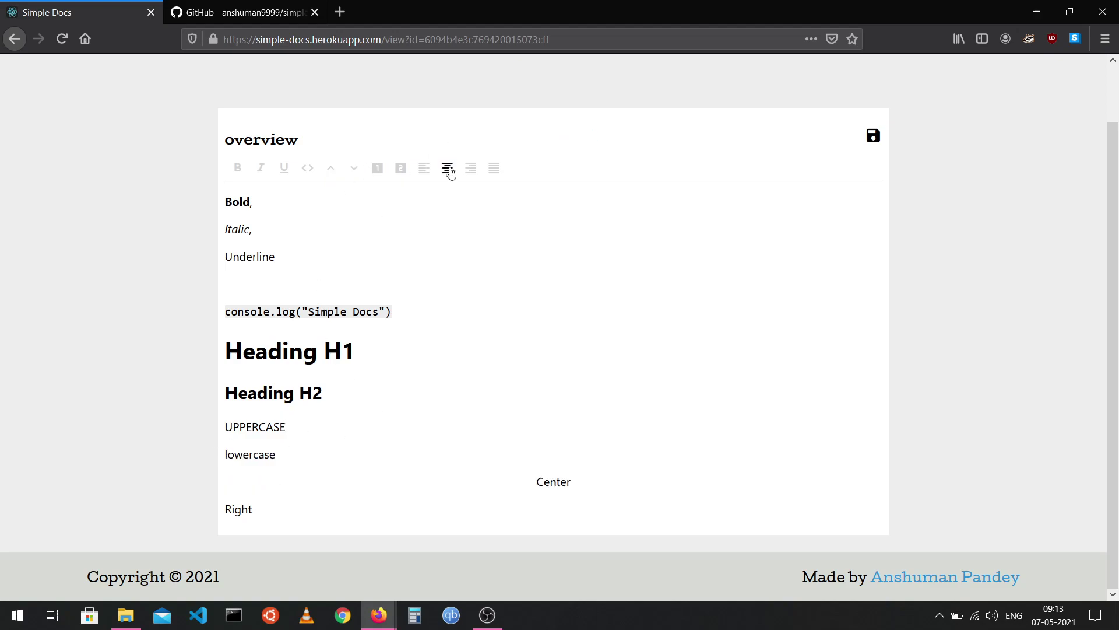
pyautogui.click(250, 510)
pyautogui.click(472, 173)
pyautogui.click(574, 399)
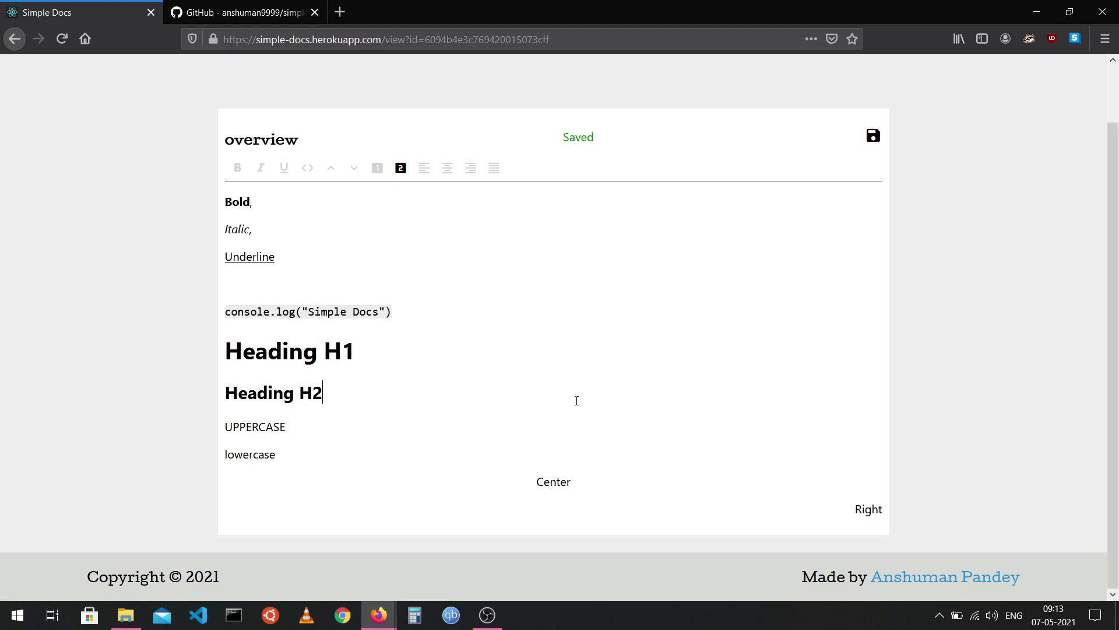
pyautogui.click(435, 315)
# Type 'start' twice so the fourth line reads 'start start'.
pyautogui.write('start')
pyautogui.write('start')
pyautogui.moveTo(561, 141); pyautogui.dragTo(594, 138)
pyautogui.click(594, 242)
# Reload the page and confirm the 'start start' line was saved.
pyautogui.press('F5')
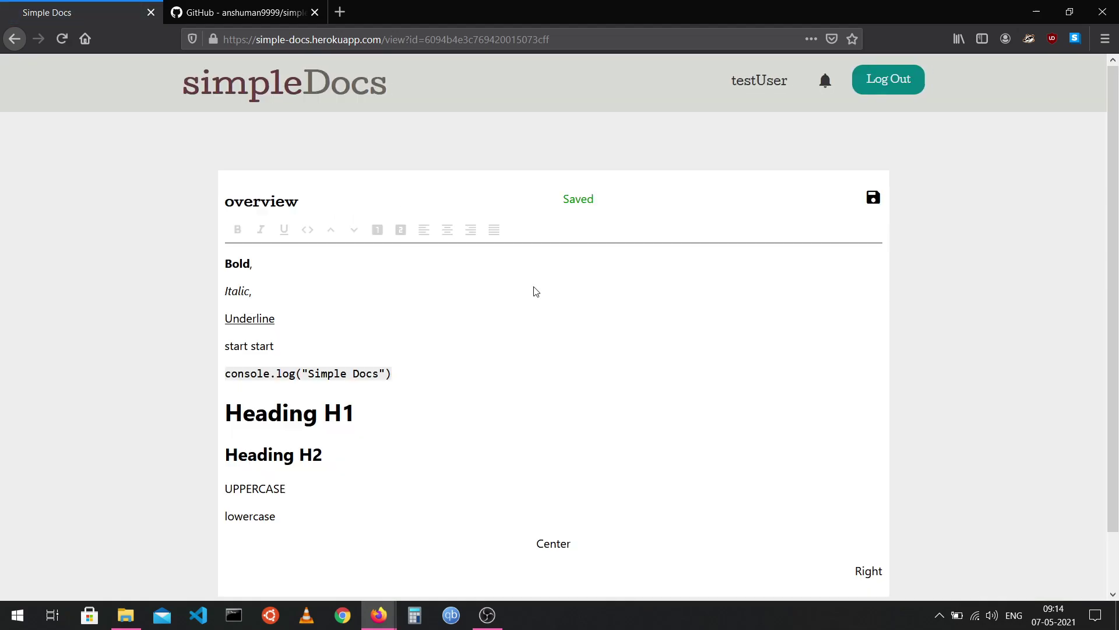
pyautogui.scroll(-2, 536, 291)
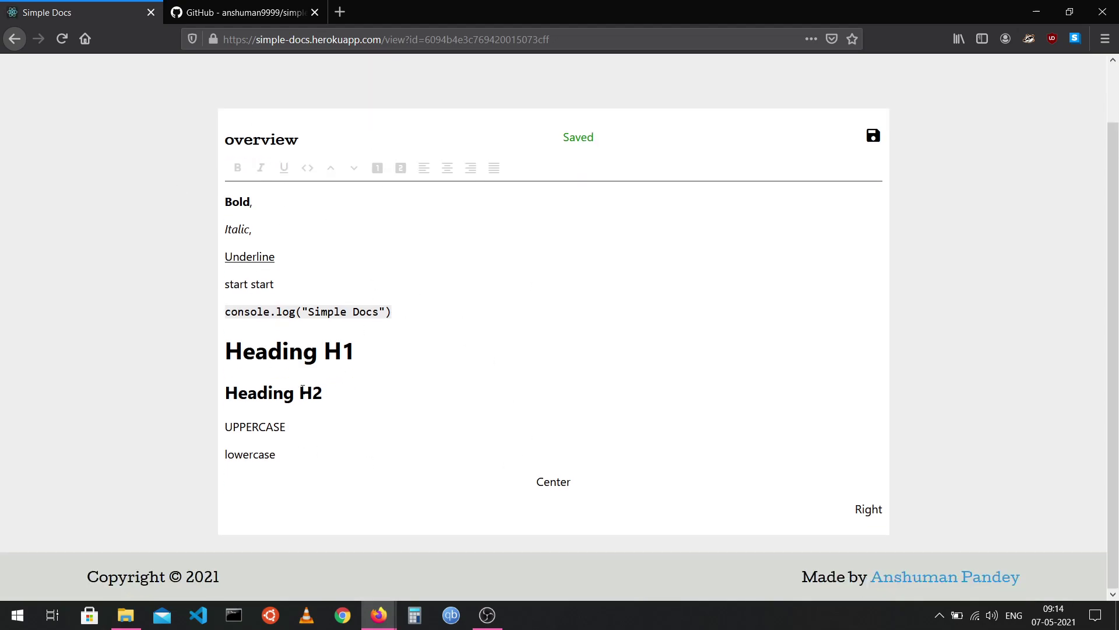
pyautogui.moveTo(276, 290); pyautogui.dragTo(221, 289)
pyautogui.click(388, 270)
pyautogui.scroll(2, 342, 307)
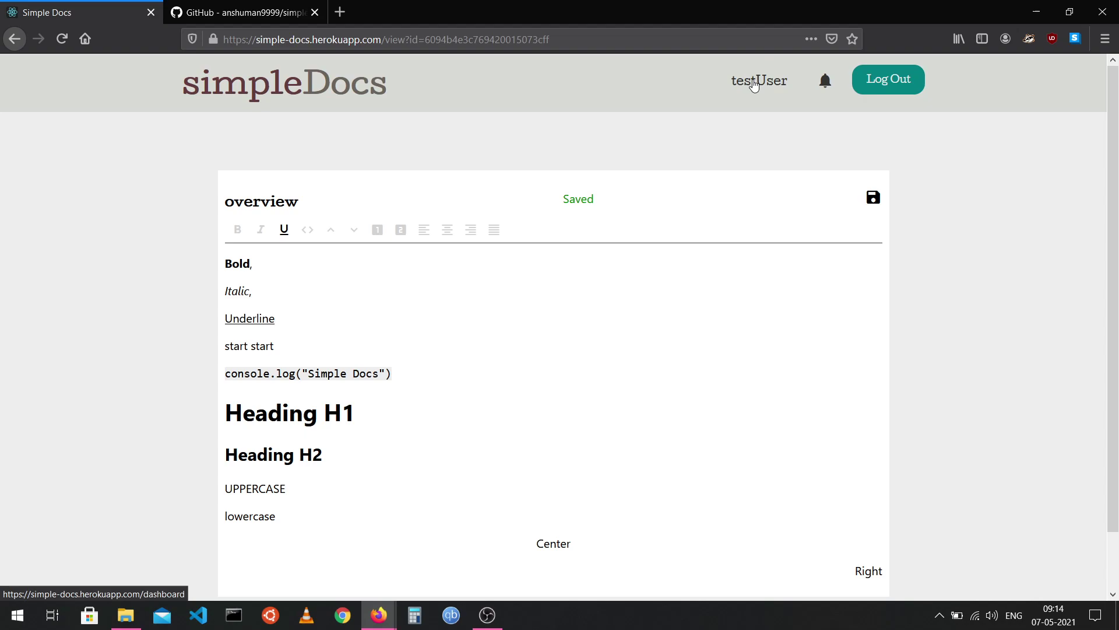
# Reopen overview from the dashboard and snap the browser window to the left half.
pyautogui.click(755, 85)
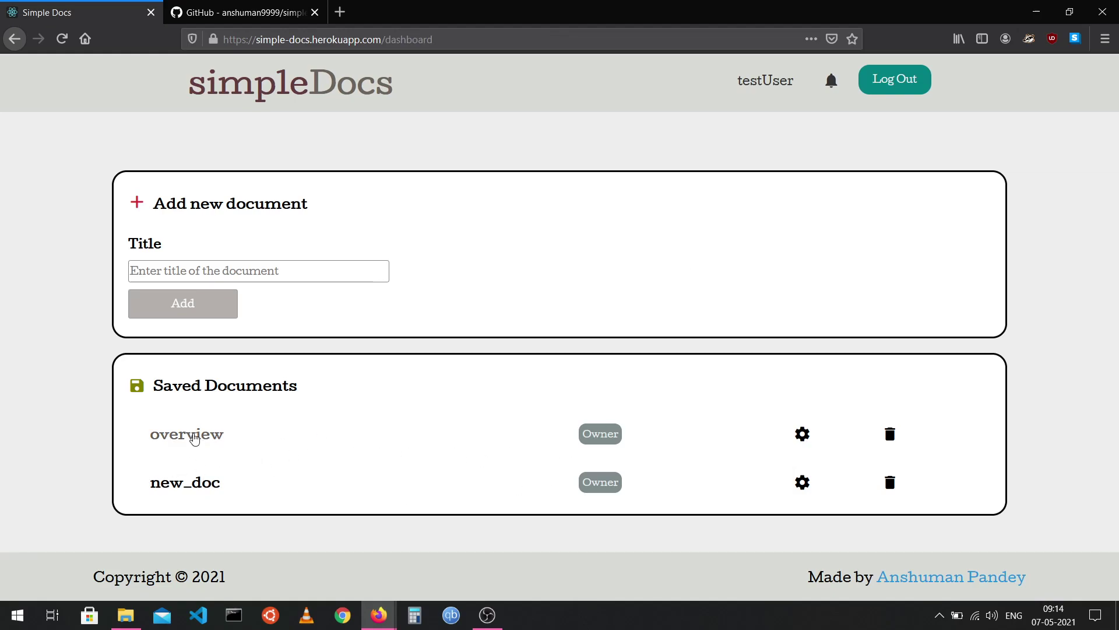
pyautogui.click(200, 432)
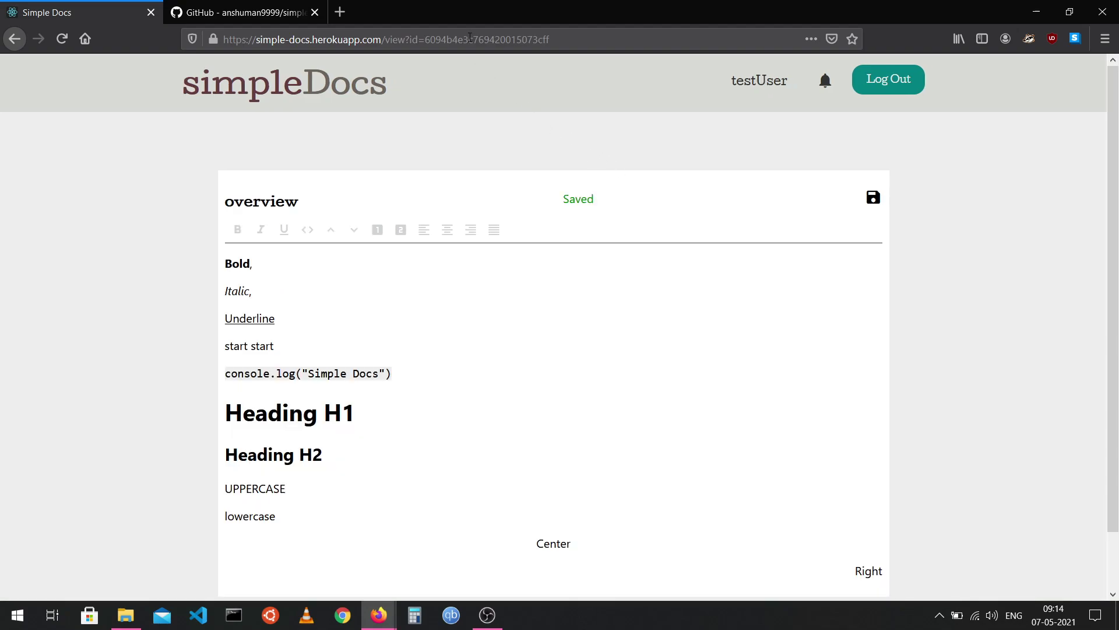
pyautogui.moveTo(964, 7); pyautogui.dragTo(2, 403)
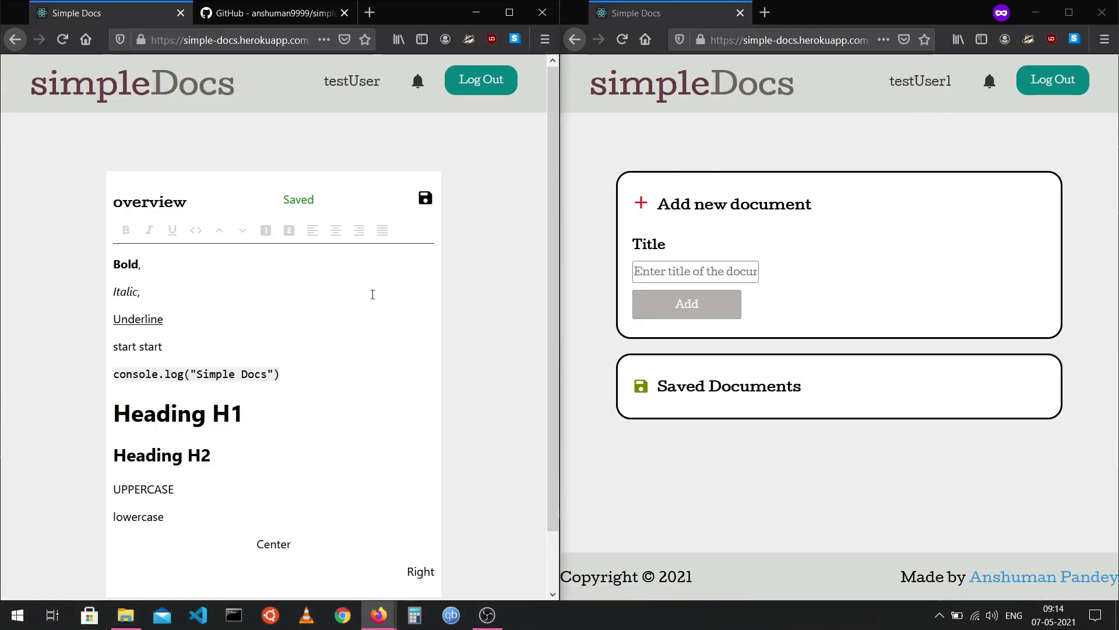
# Move the overview document's URL from the owner's window into the second account's window and load it.
pyautogui.scroll(-2, 372, 294)
pyautogui.click(251, 43)
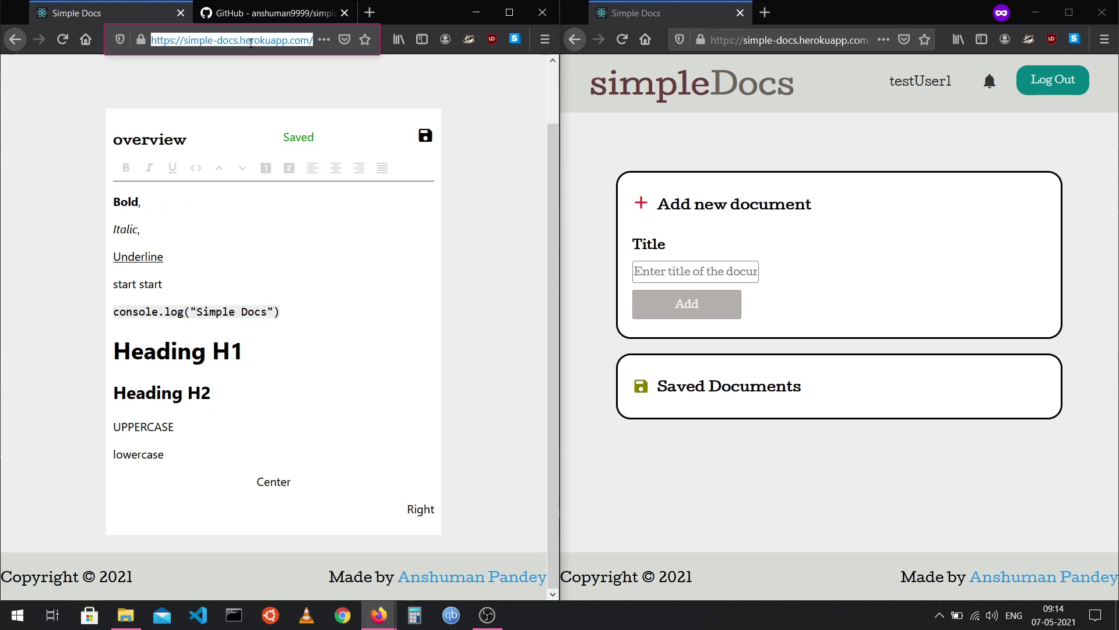
pyautogui.press('BackSpace')
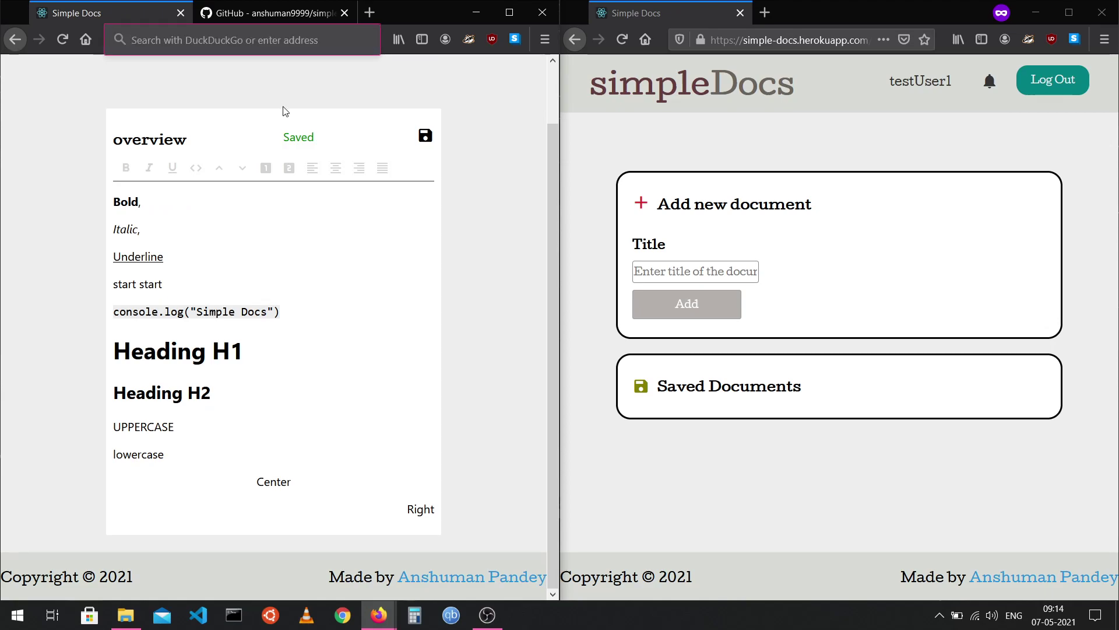
pyautogui.click(251, 74)
pyautogui.click(754, 42)
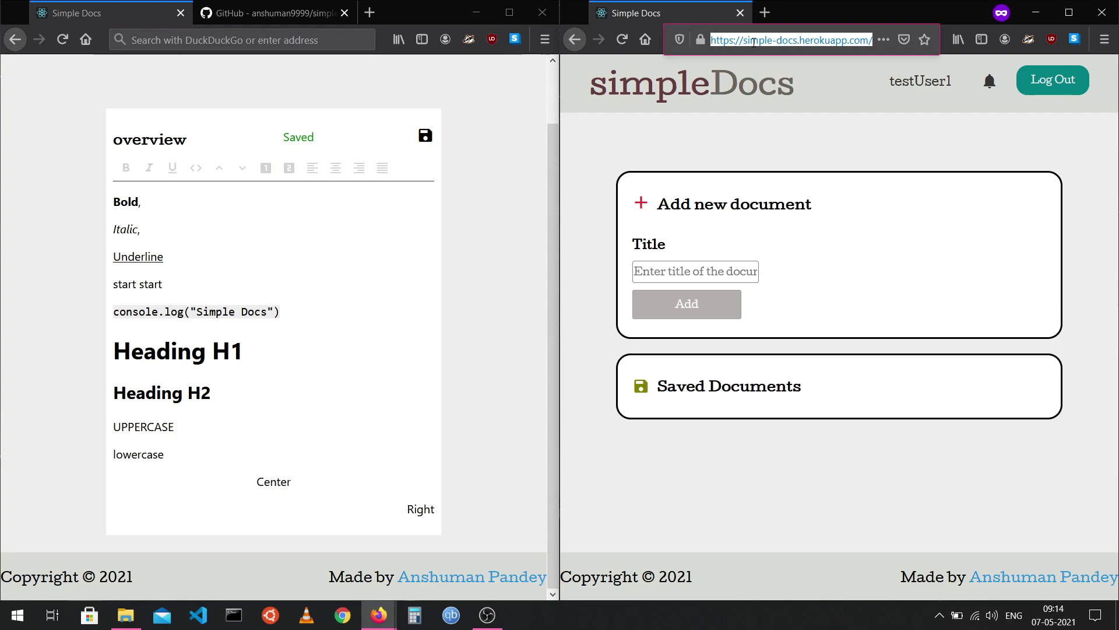
pyautogui.hotkey('ctrl', 'v')
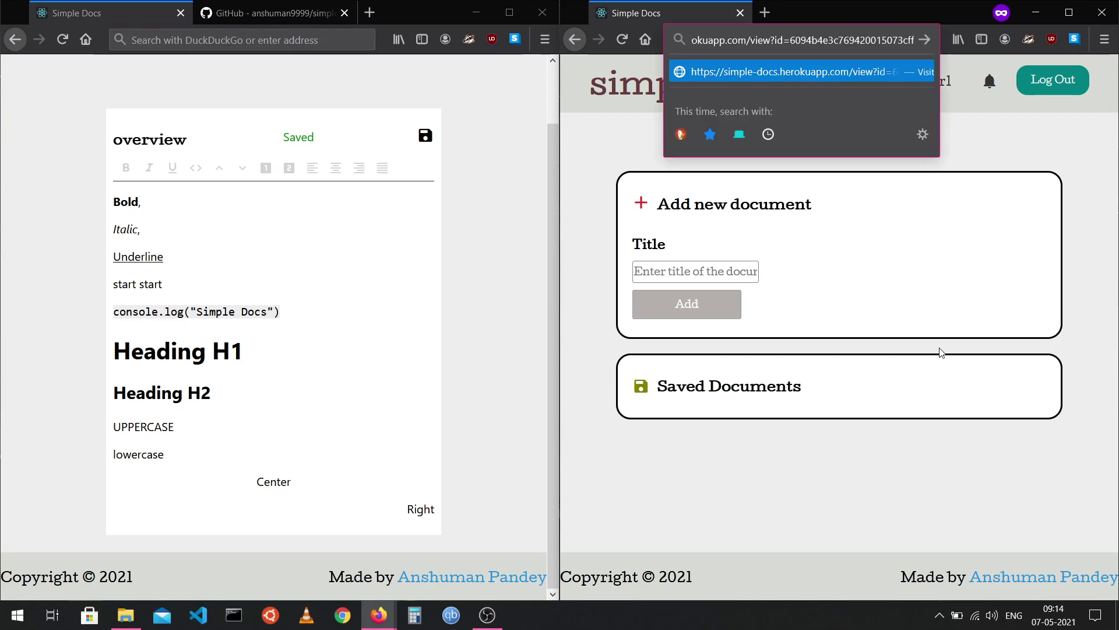
pyautogui.press('Return')
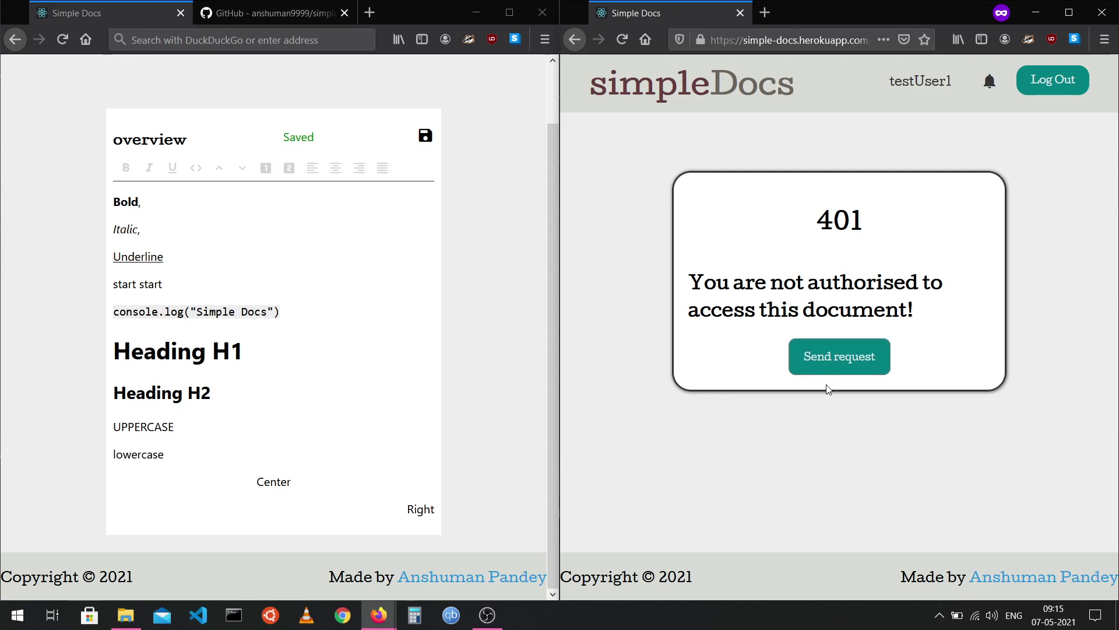
# Send an access request for overview from the second account and check the owner's bell badge.
pyautogui.click(868, 358)
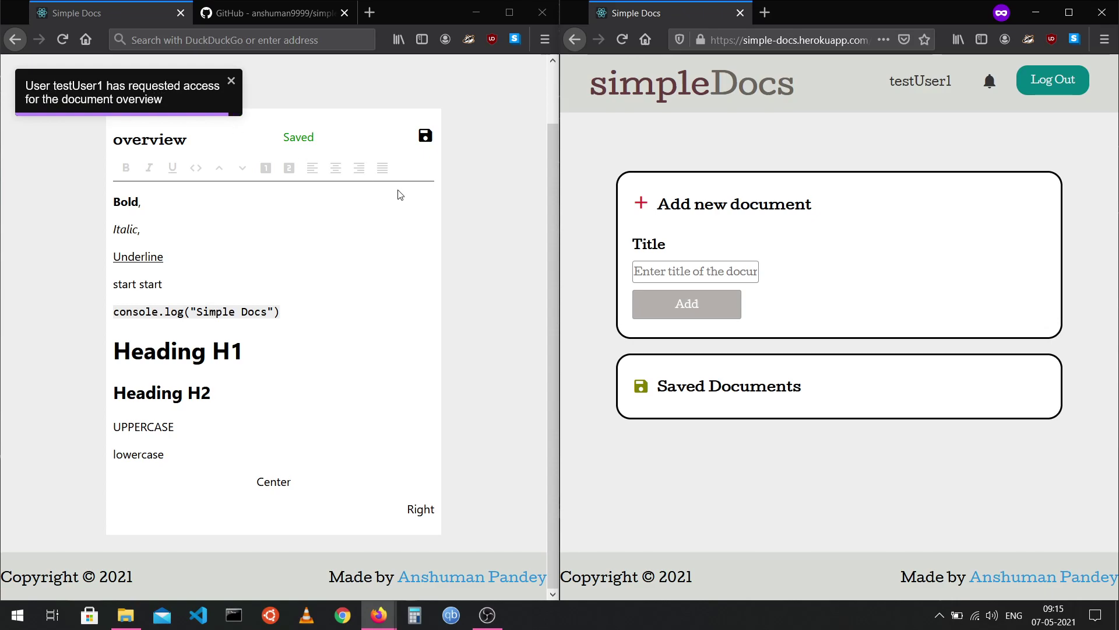
pyautogui.scroll(1, 400, 192)
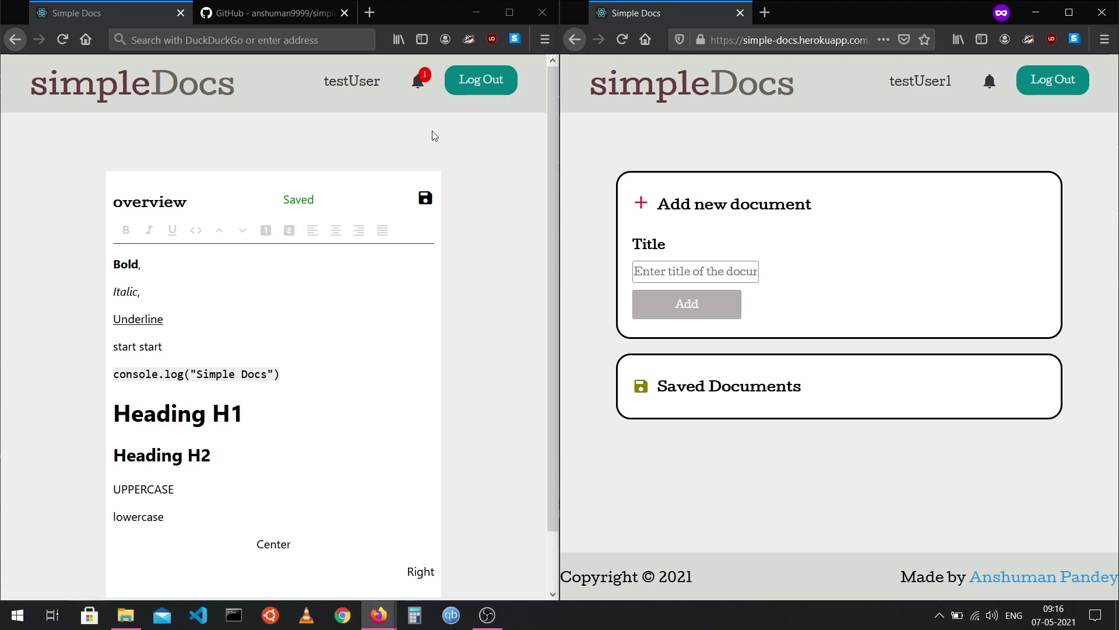
pyautogui.rightClick(420, 85)
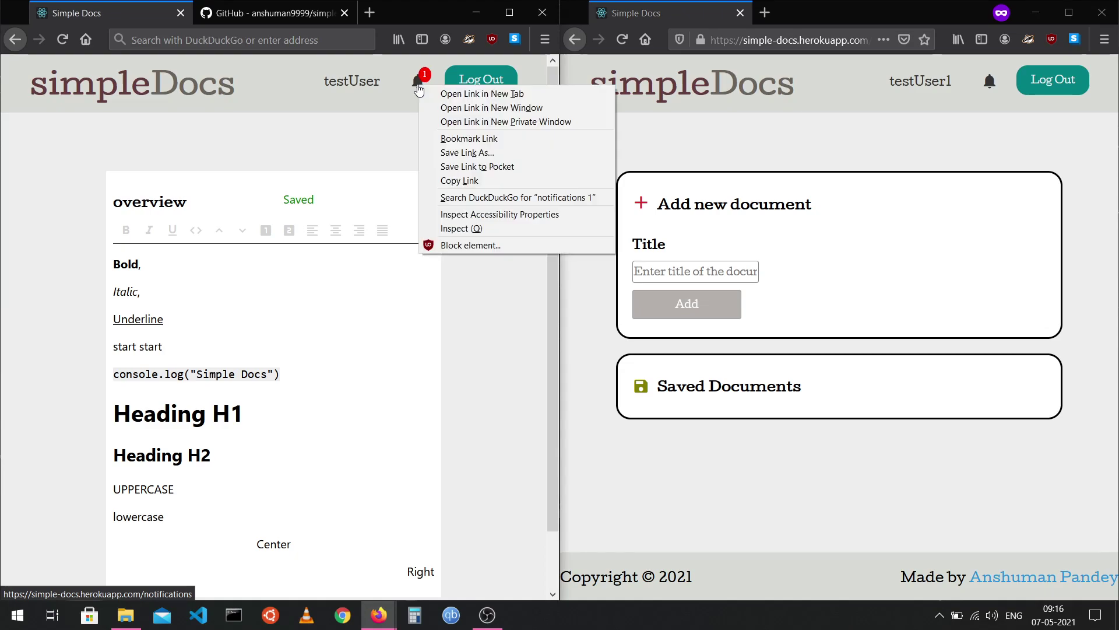
pyautogui.click(373, 119)
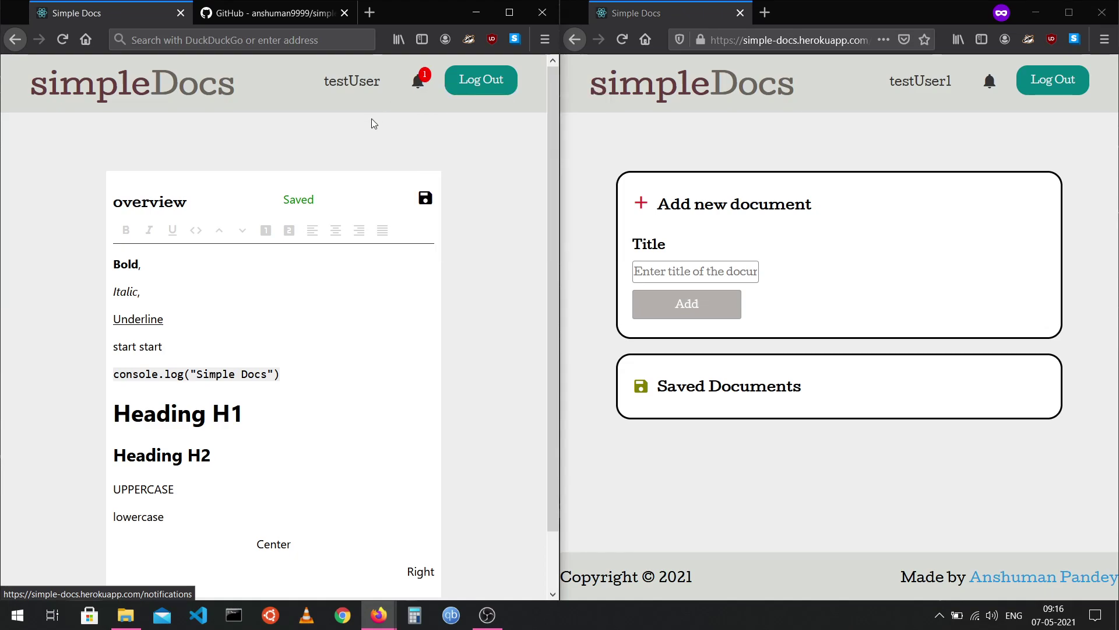
# Open the owner's notifications and accept the second account's access request for overview.
pyautogui.click(417, 82)
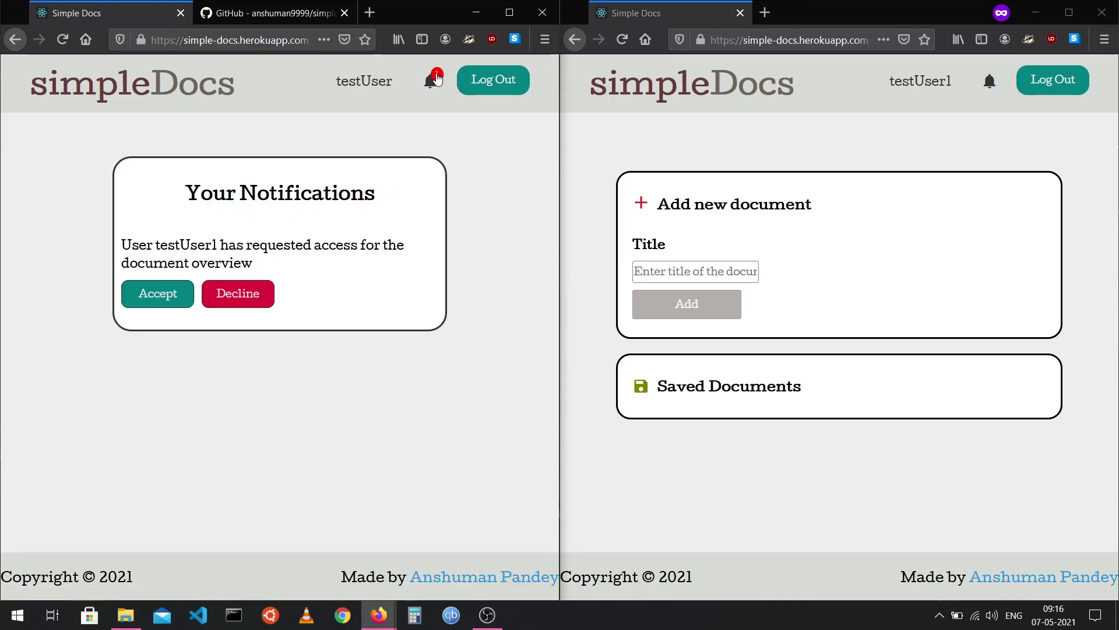
pyautogui.click(259, 41)
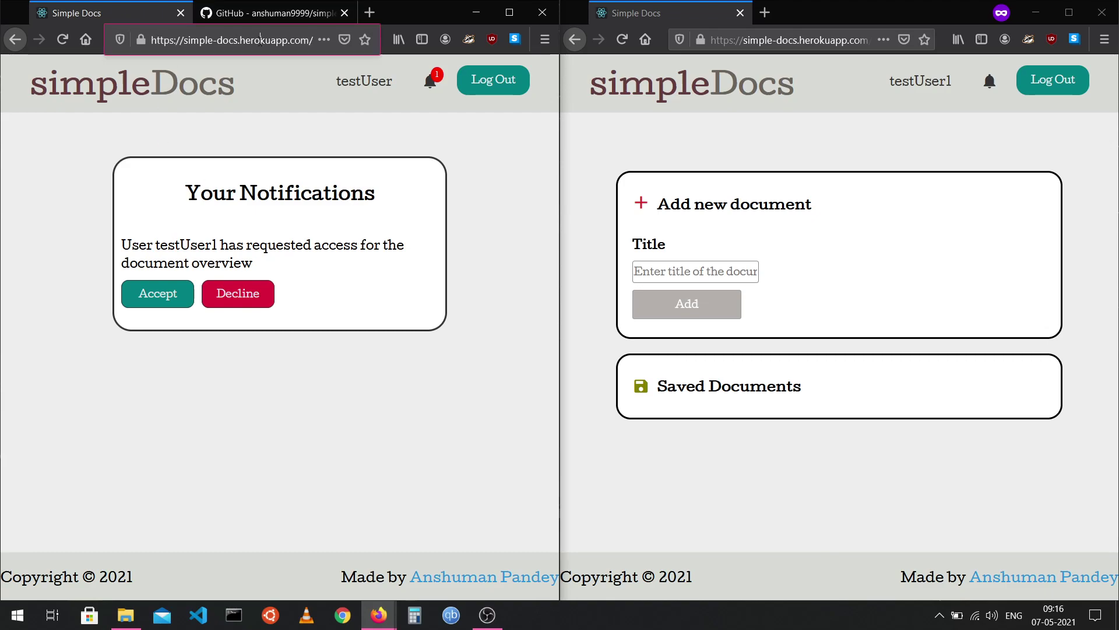
pyautogui.rightClick(296, 39)
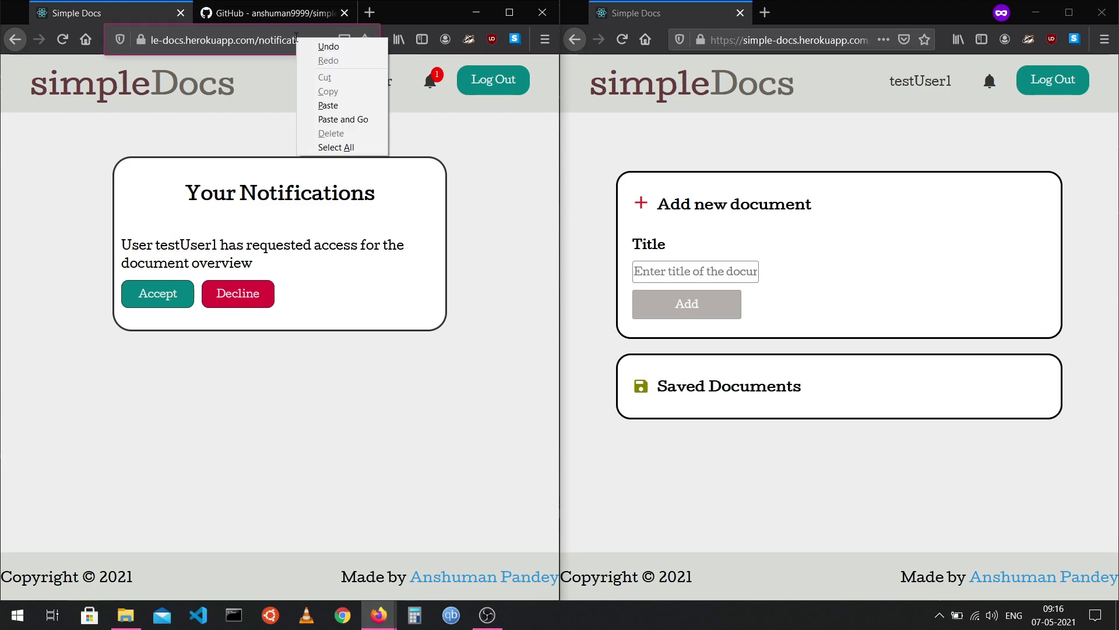
pyautogui.doubleClick(284, 39)
pyautogui.click(248, 170)
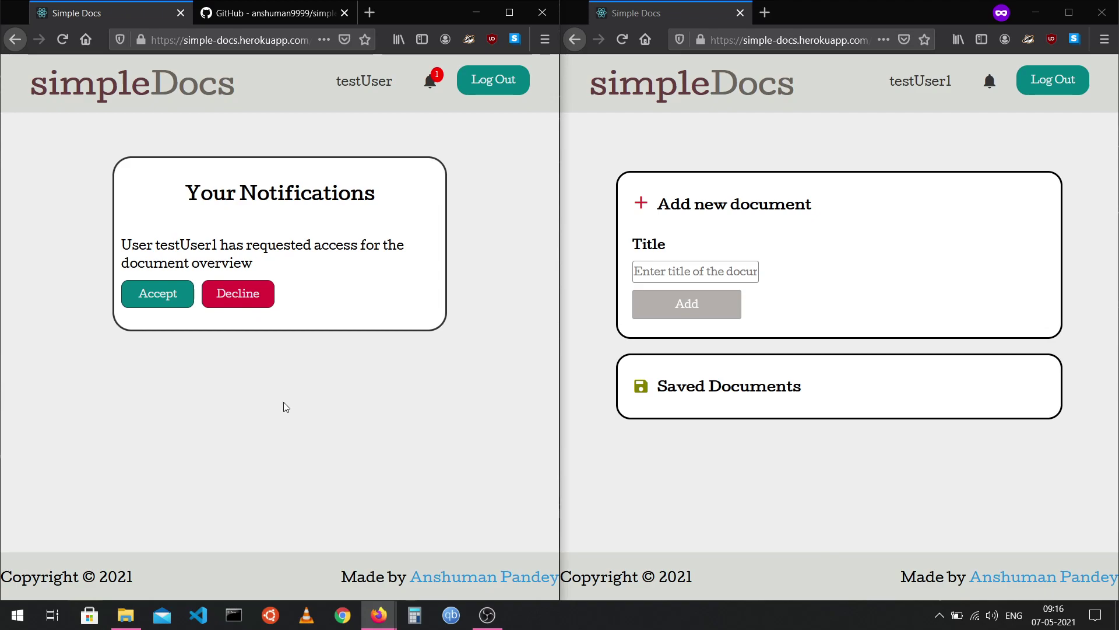
pyautogui.click(152, 298)
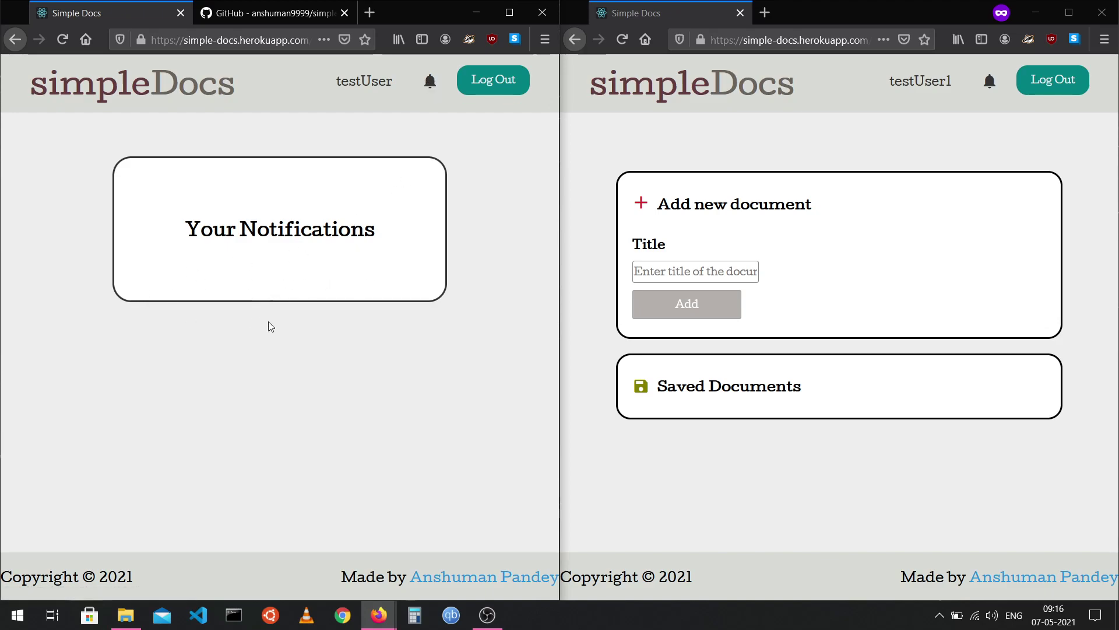
# Refresh the collaborator's dashboard and open overview in both the collaborator's and owner's windows.
pyautogui.click(357, 84)
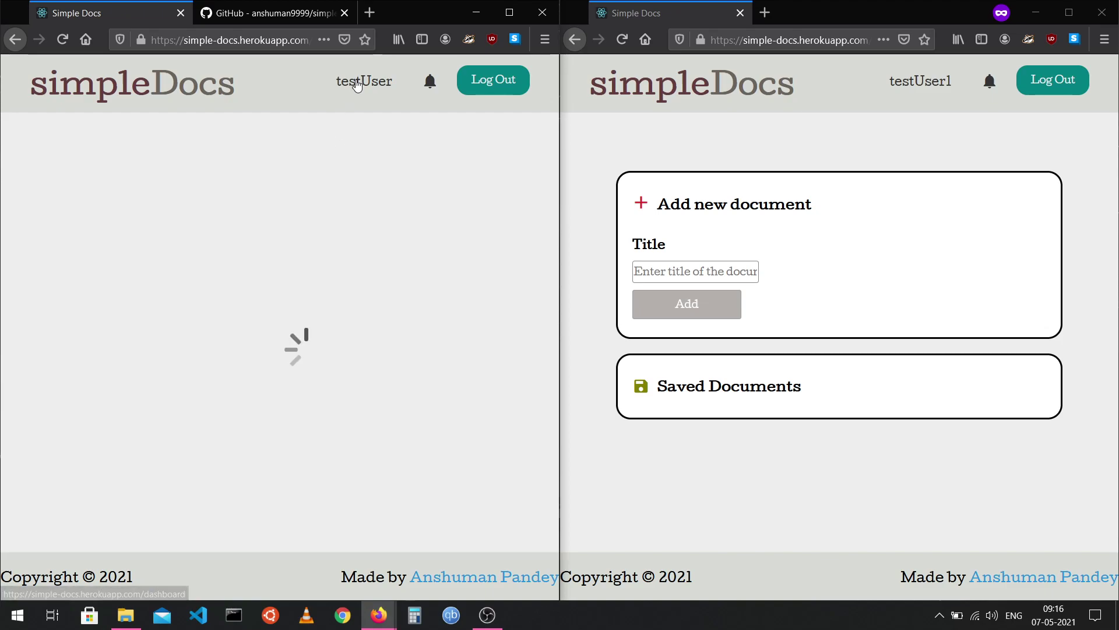
pyautogui.click(622, 40)
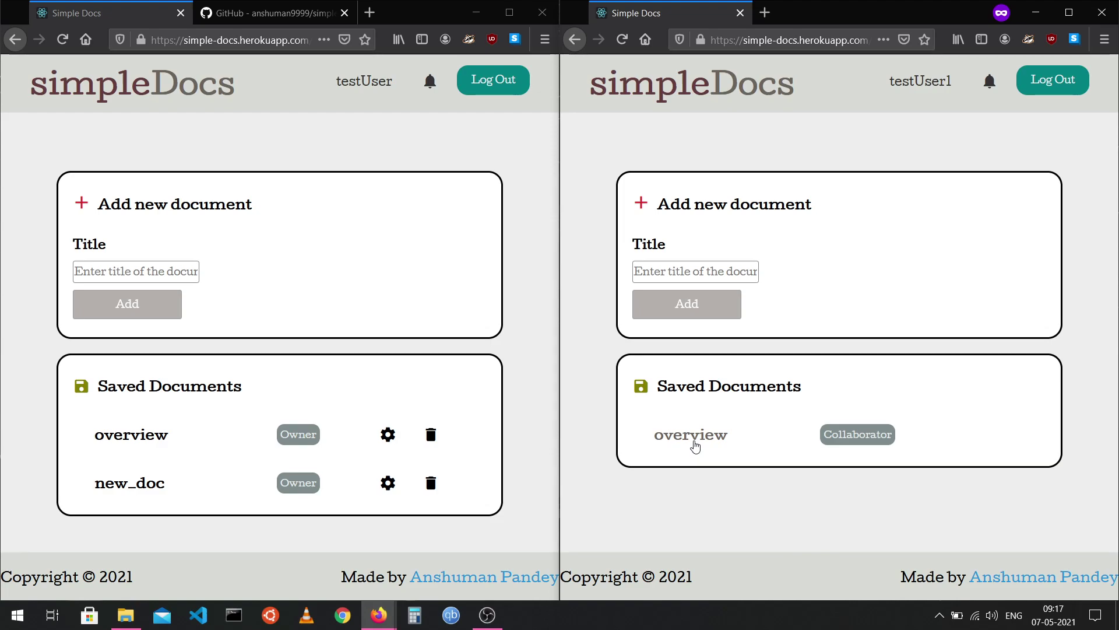
pyautogui.click(694, 446)
pyautogui.click(135, 440)
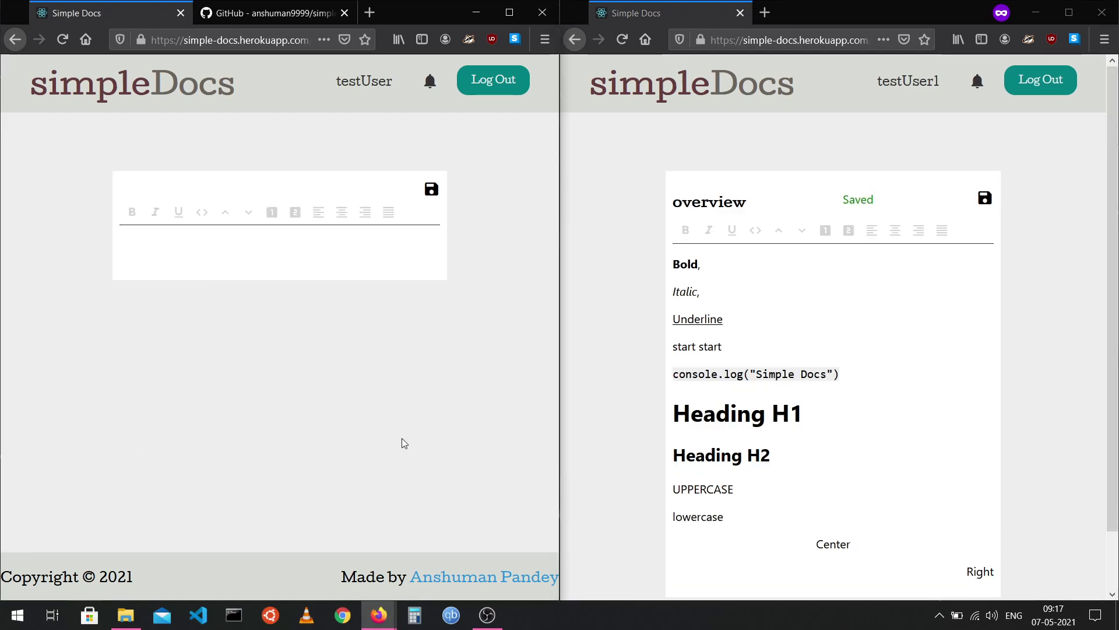
# Type 'live editing' and 'right side typing...' into the first line, then reload the left window.
pyautogui.scroll(-2, 401, 439)
pyautogui.scroll(-2, 865, 406)
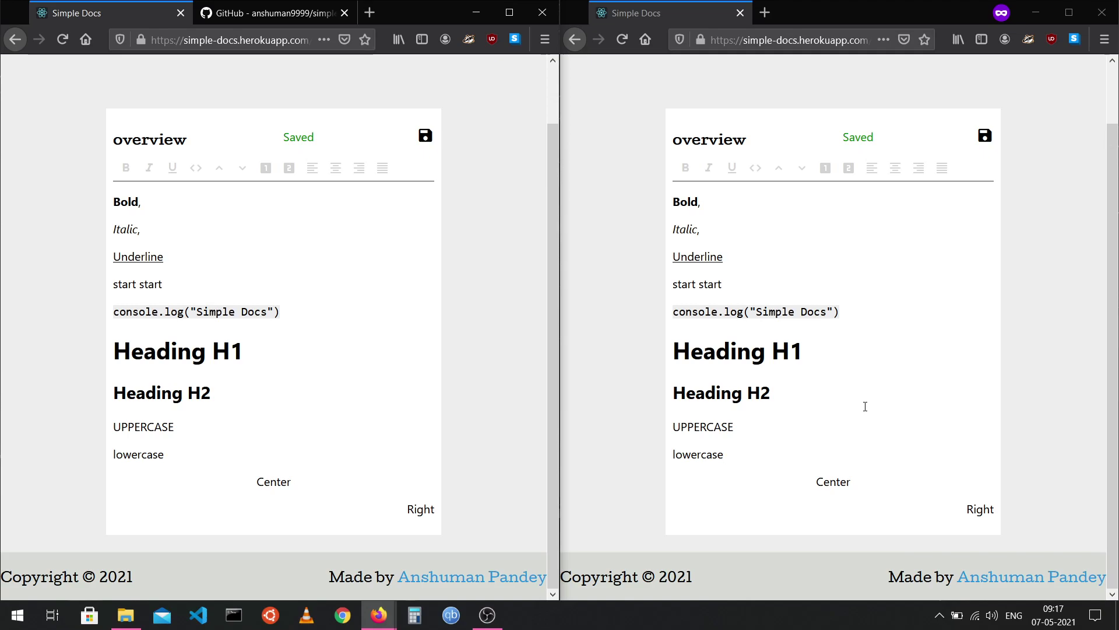
pyautogui.click(206, 210)
pyautogui.write('live editing')
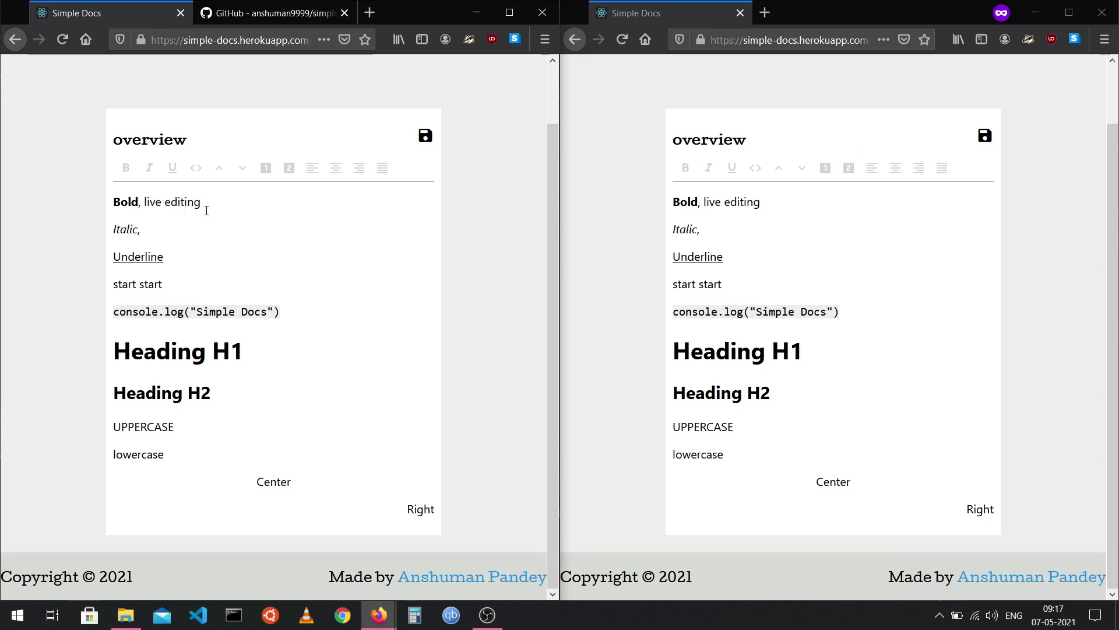
pyautogui.click(793, 208)
pyautogui.write('right side')
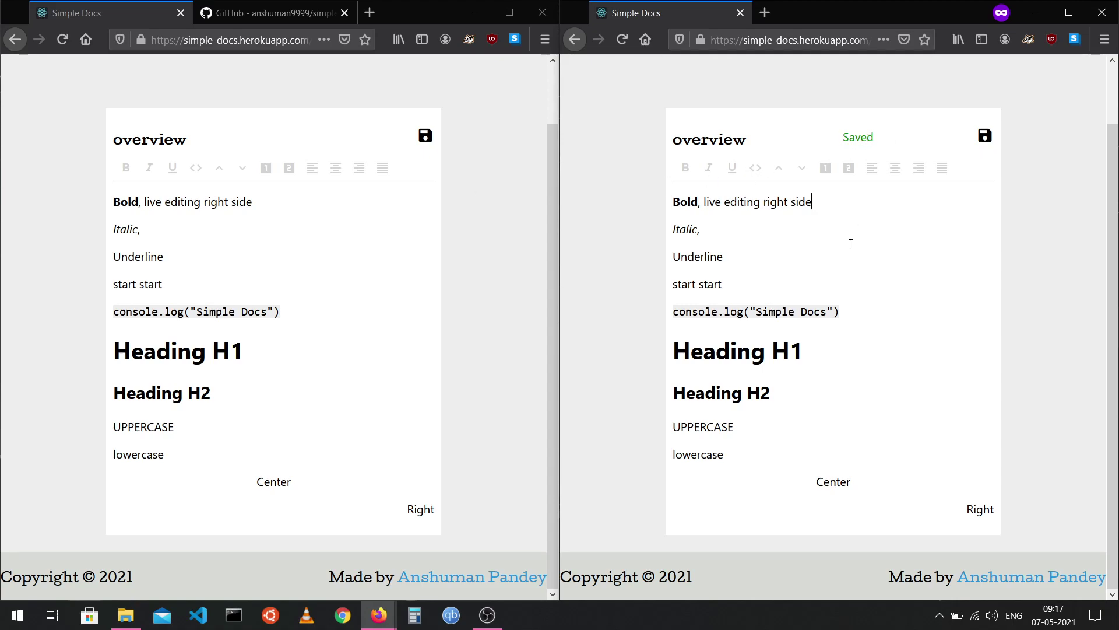
pyautogui.write('typing')
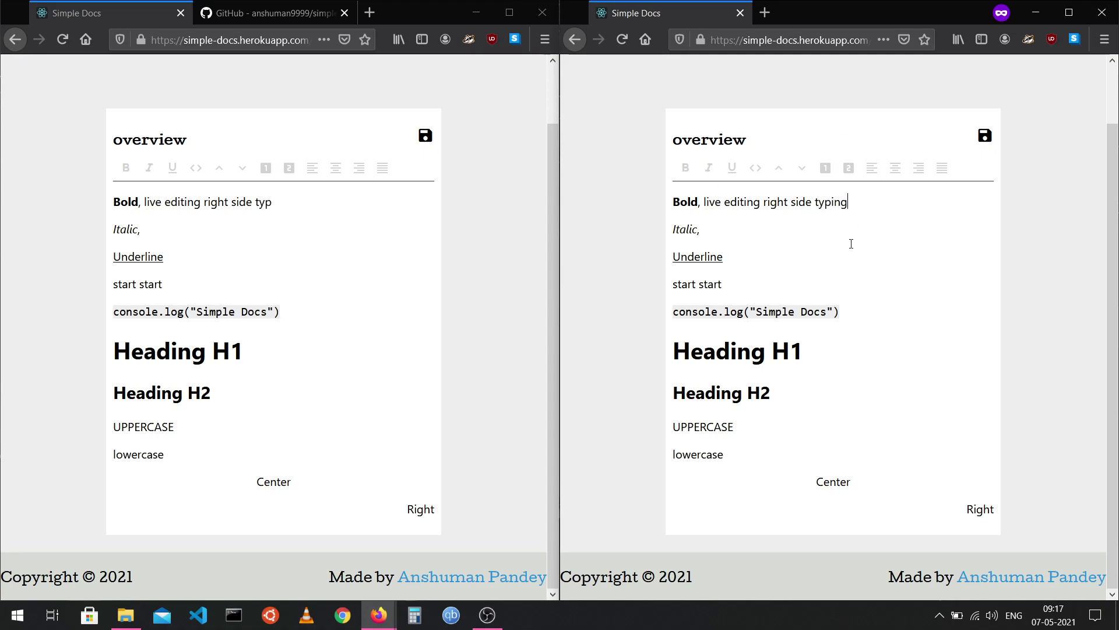
pyautogui.write('...')
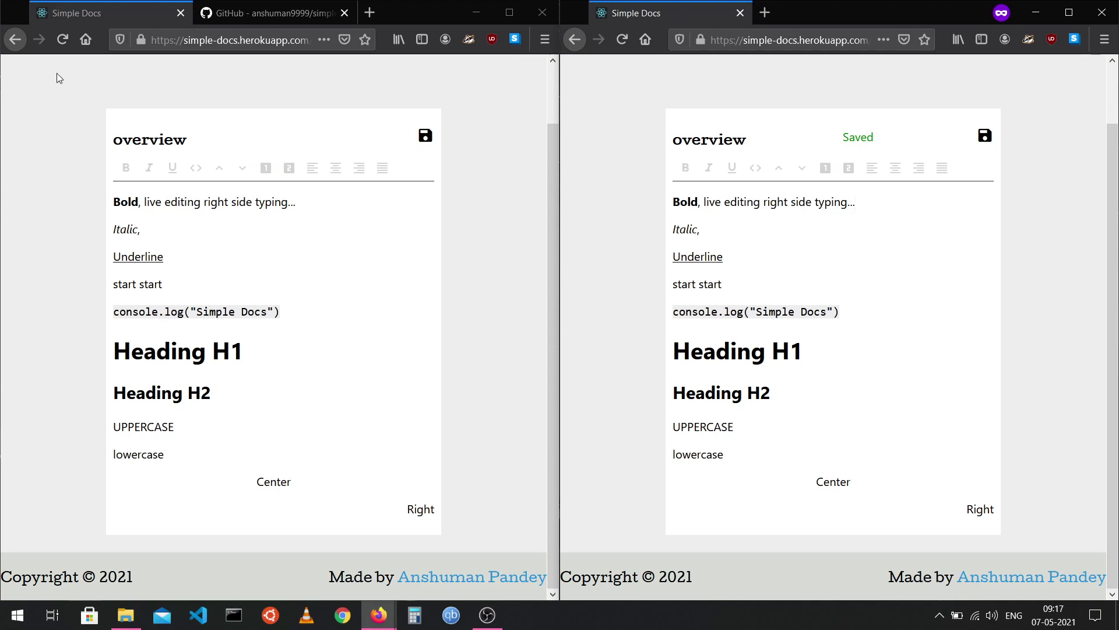
pyautogui.click(63, 39)
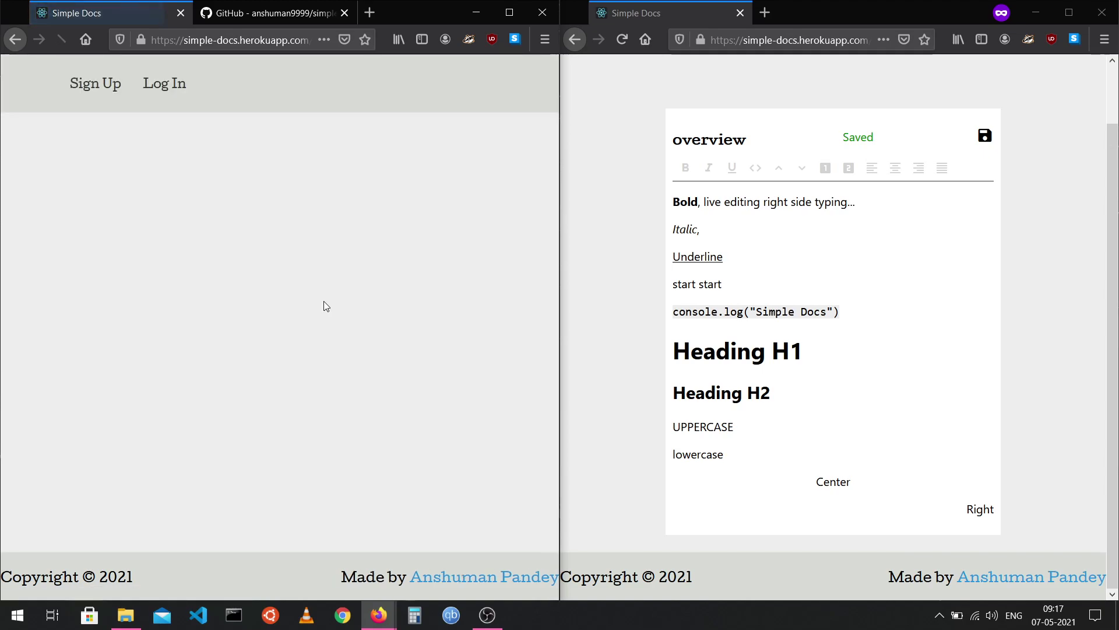
# Check the 'typing...' text in the left editor, then open the dashboard listing overview and new_doc.
pyautogui.scroll(-2, 323, 301)
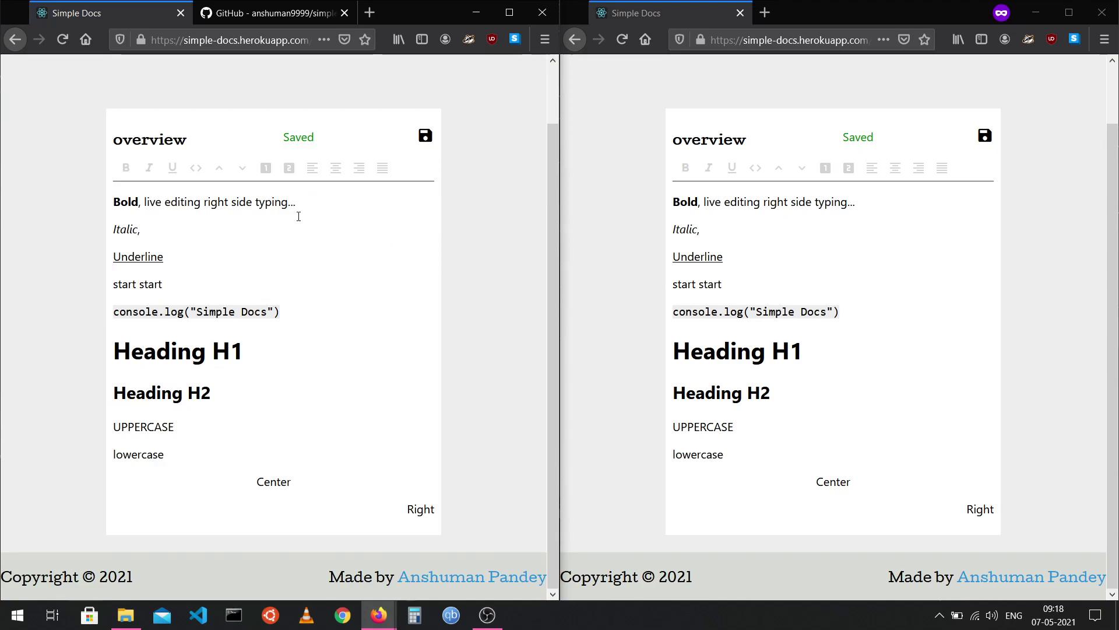
pyautogui.moveTo(297, 202); pyautogui.dragTo(255, 205)
pyautogui.click(356, 205)
pyautogui.scroll(3, 357, 204)
pyautogui.click(333, 86)
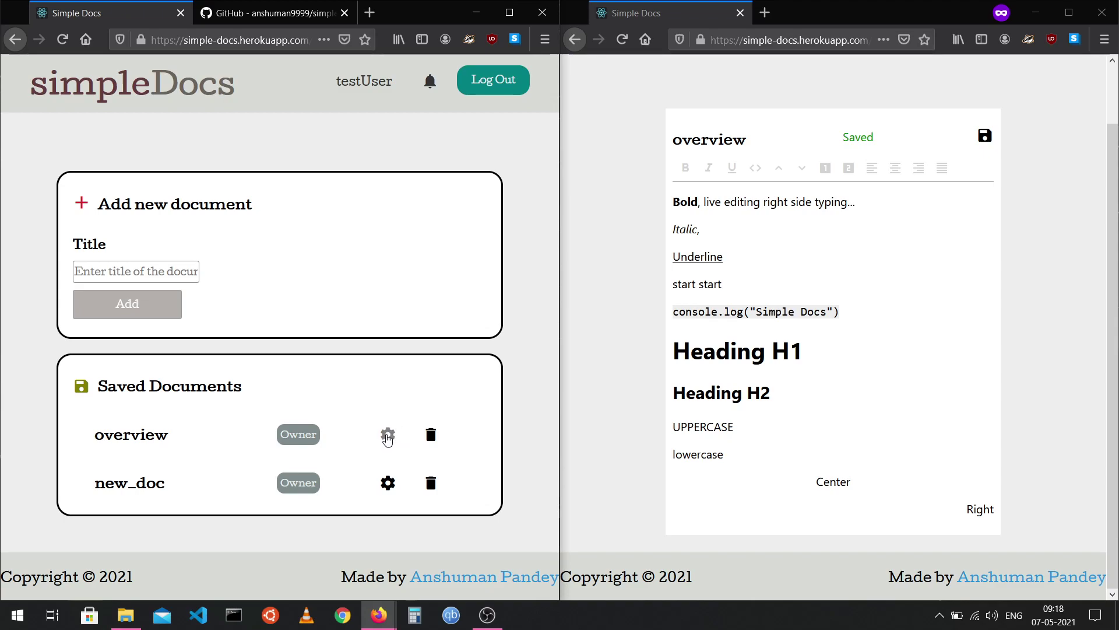
# Open the management page for the overview document, leaving the web address unchanged.
pyautogui.click(387, 436)
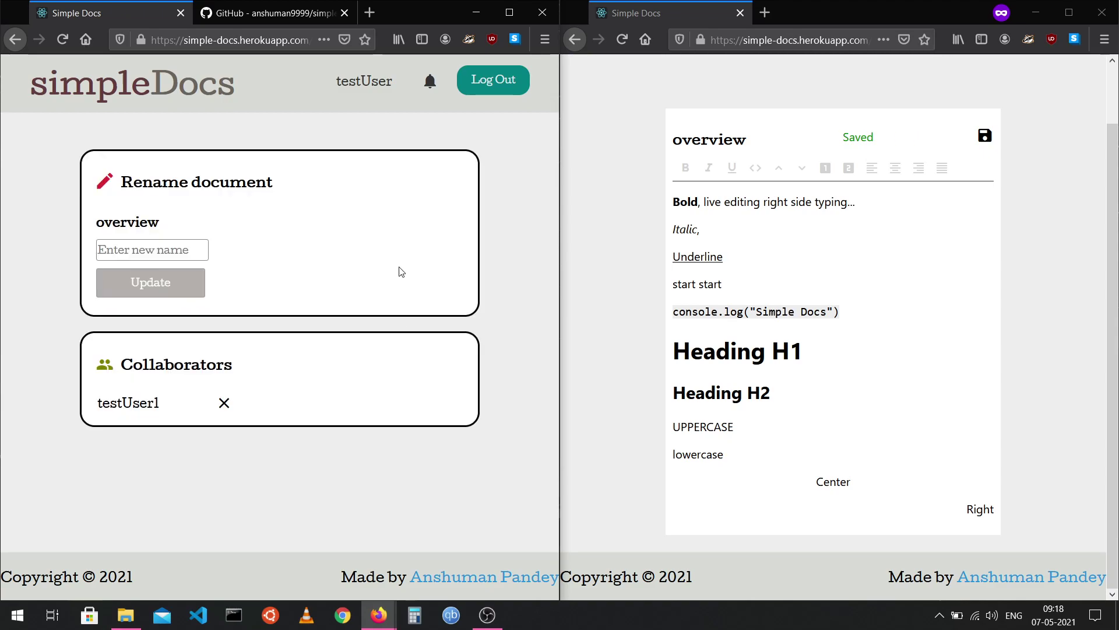
pyautogui.click(294, 40)
pyautogui.click(294, 40)
pyautogui.doubleClick(310, 39)
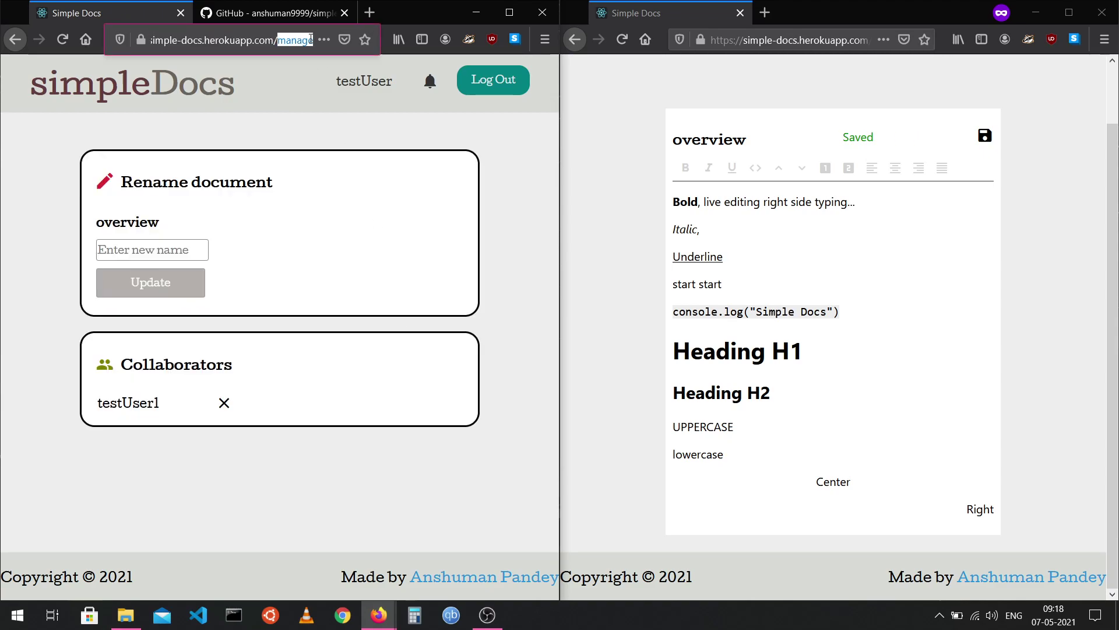
pyautogui.click(362, 200)
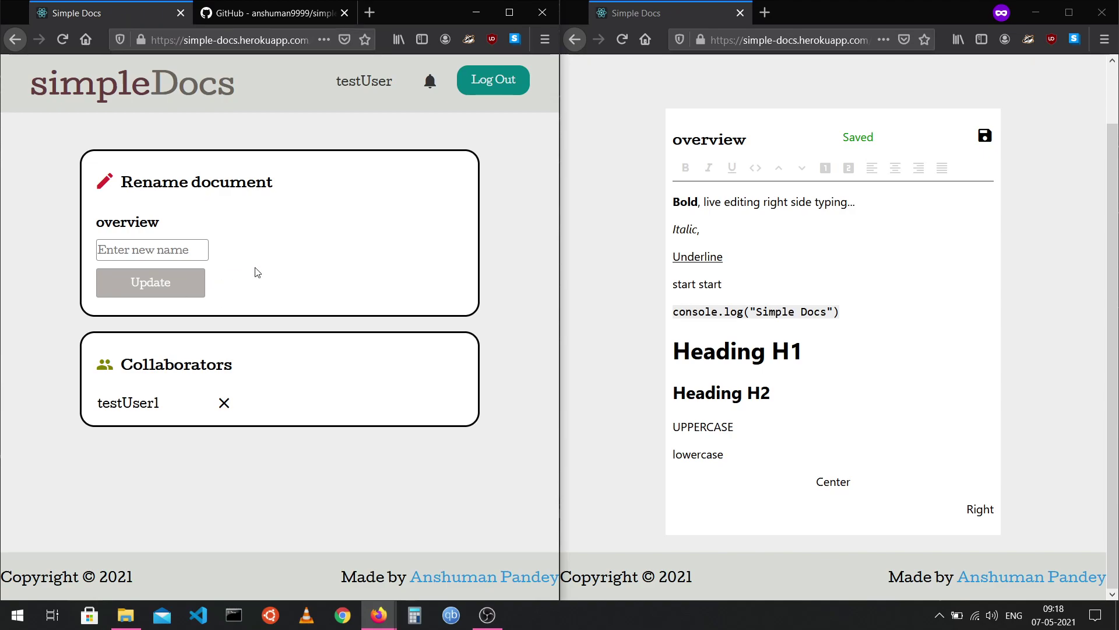
# Enter 'else' as the document's new name and submit it.
pyautogui.click(166, 243)
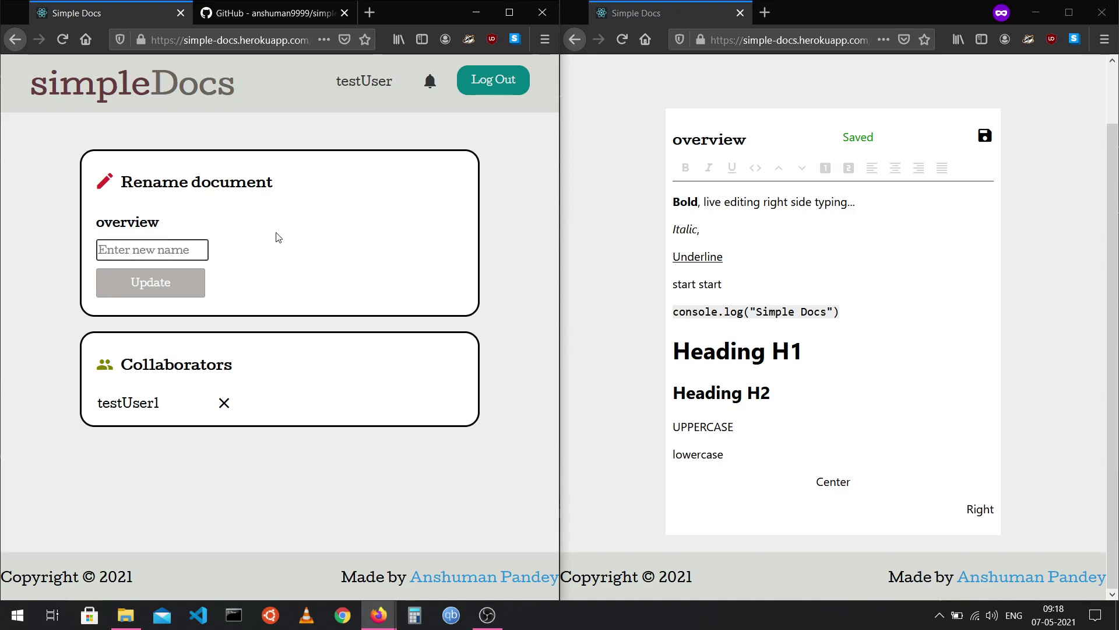
pyautogui.write('else')
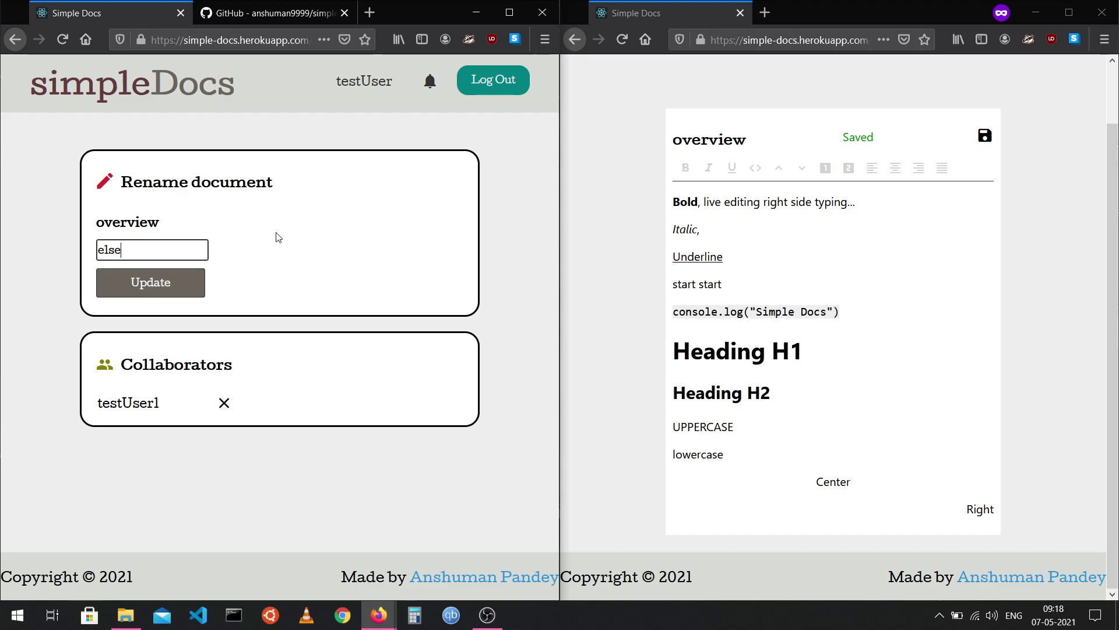
pyautogui.press('Return')
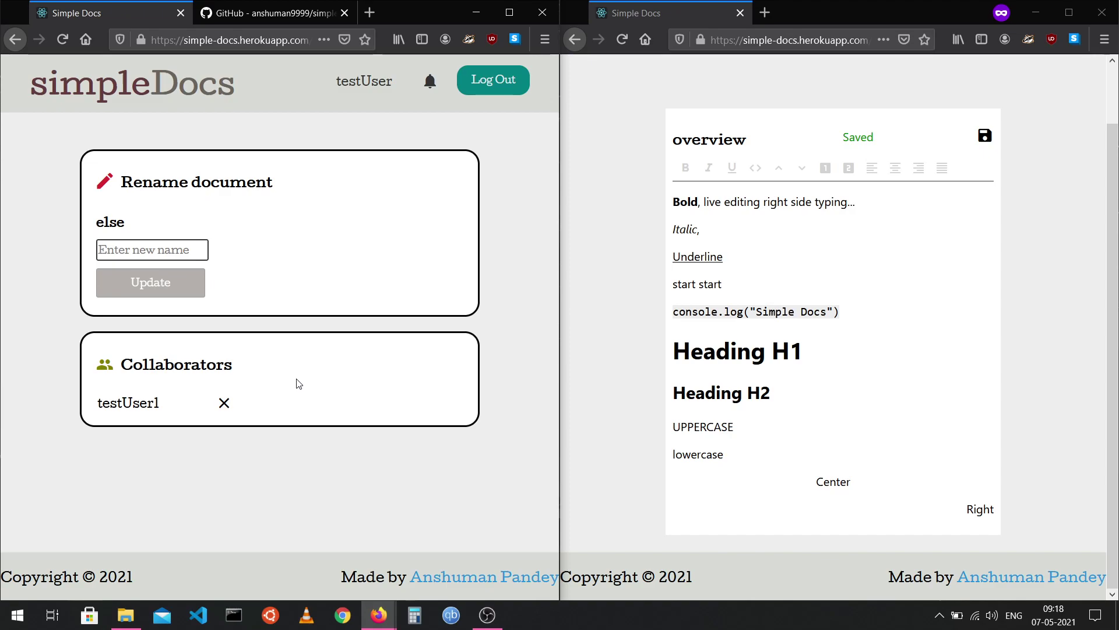
# Remove the second account from overview's collaborators and reload the collaborator's window to confirm lost access.
pyautogui.click(224, 405)
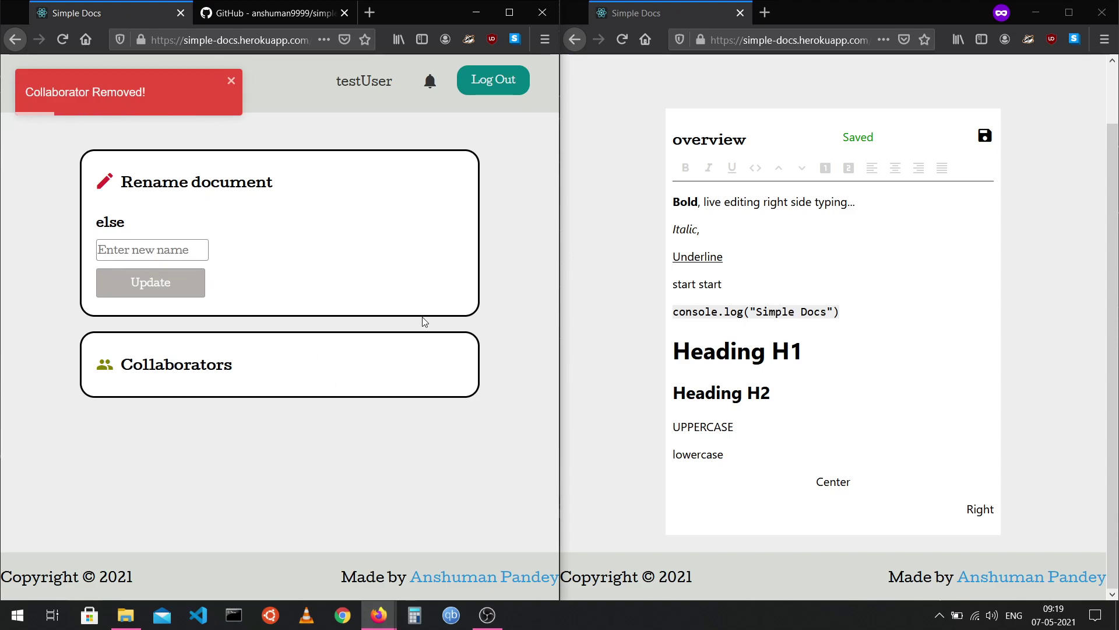
pyautogui.scroll(2, 684, 103)
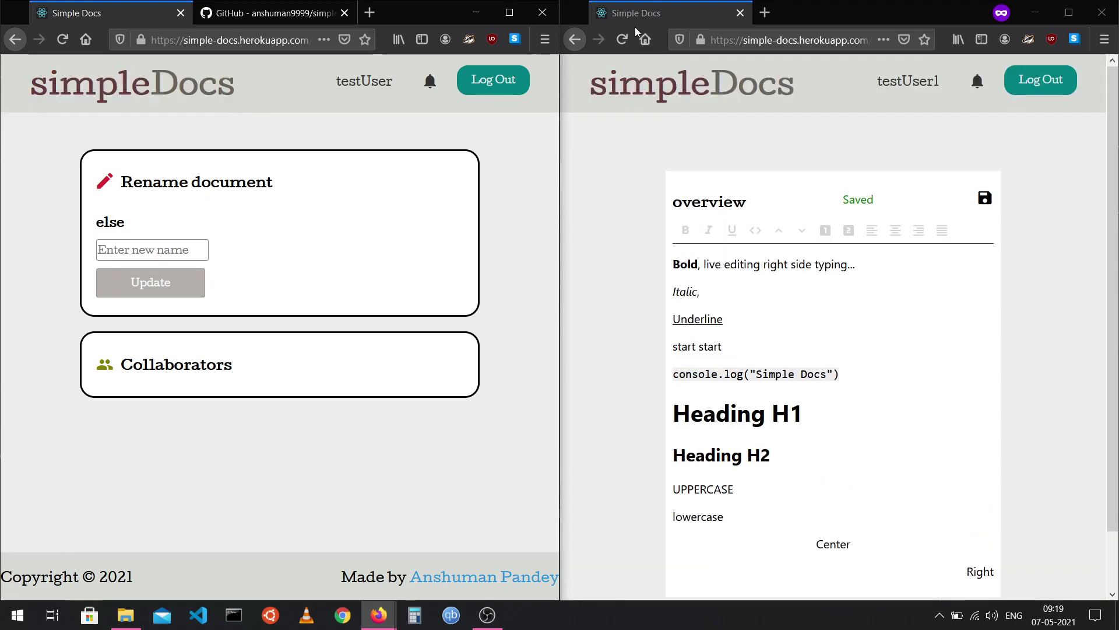
pyautogui.click(623, 39)
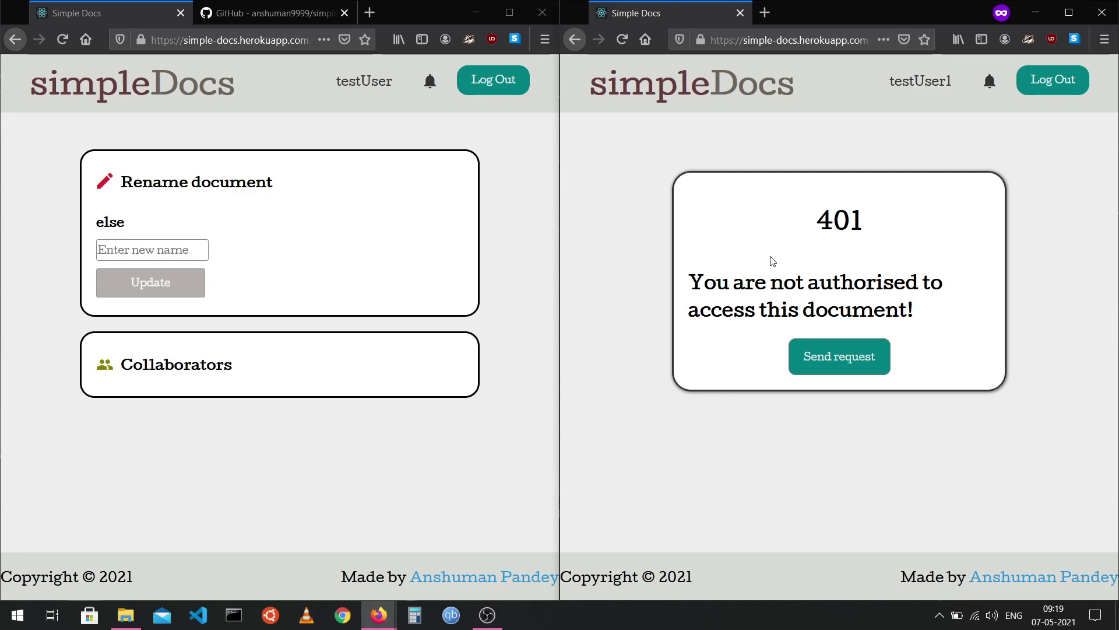
# Maximize the owner's window, view the dashboard listing 'else' beside new_doc, then show the GitHub repository.
pyautogui.click(510, 12)
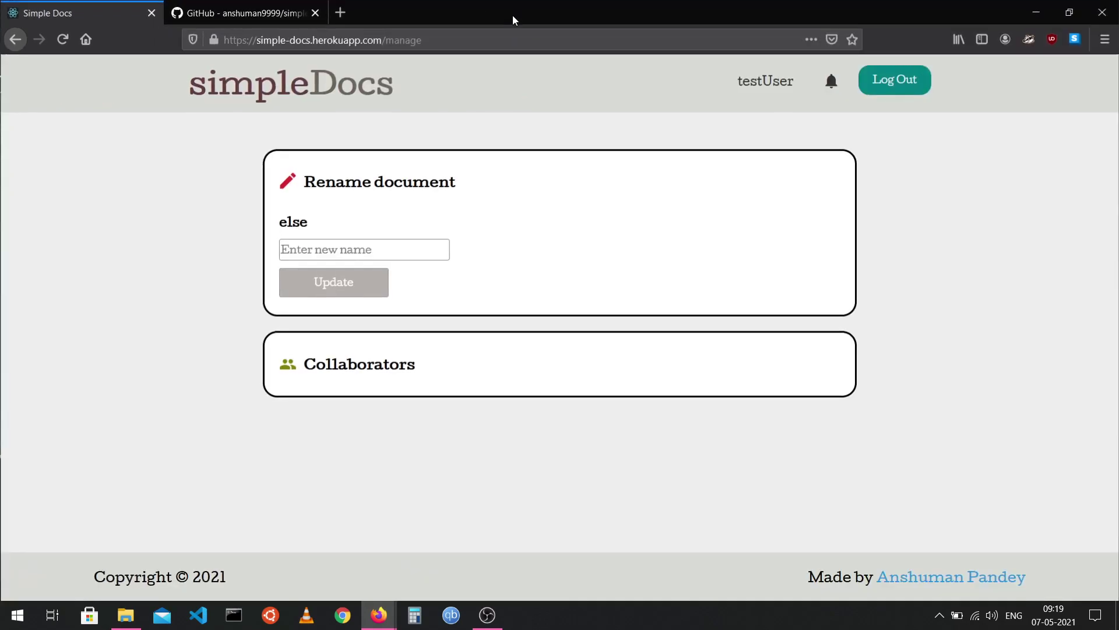
pyautogui.click(295, 86)
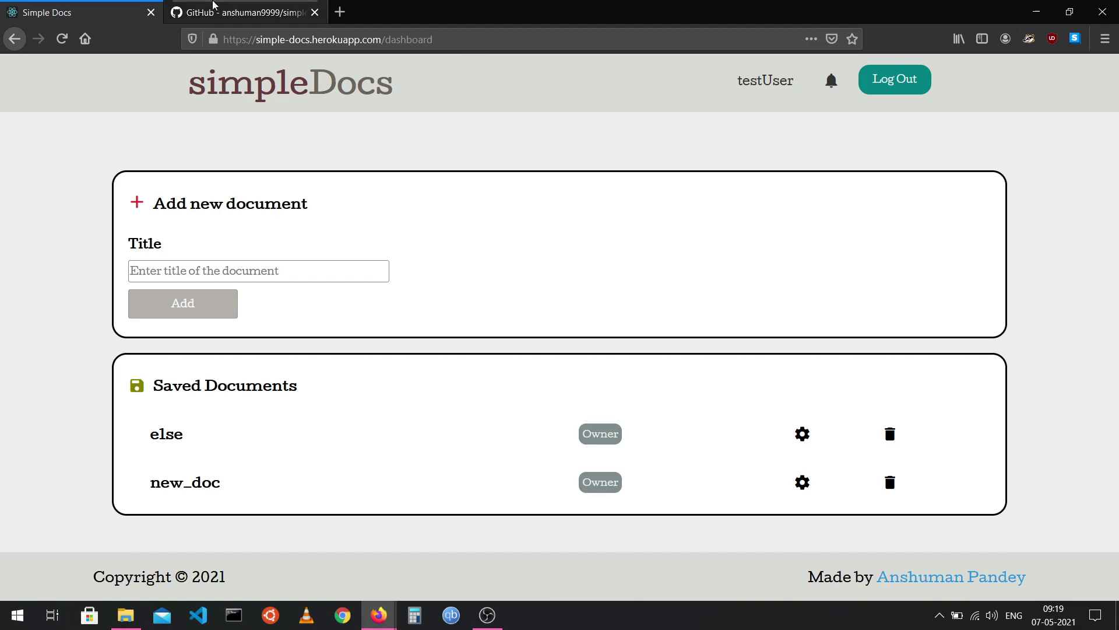
pyautogui.click(213, 11)
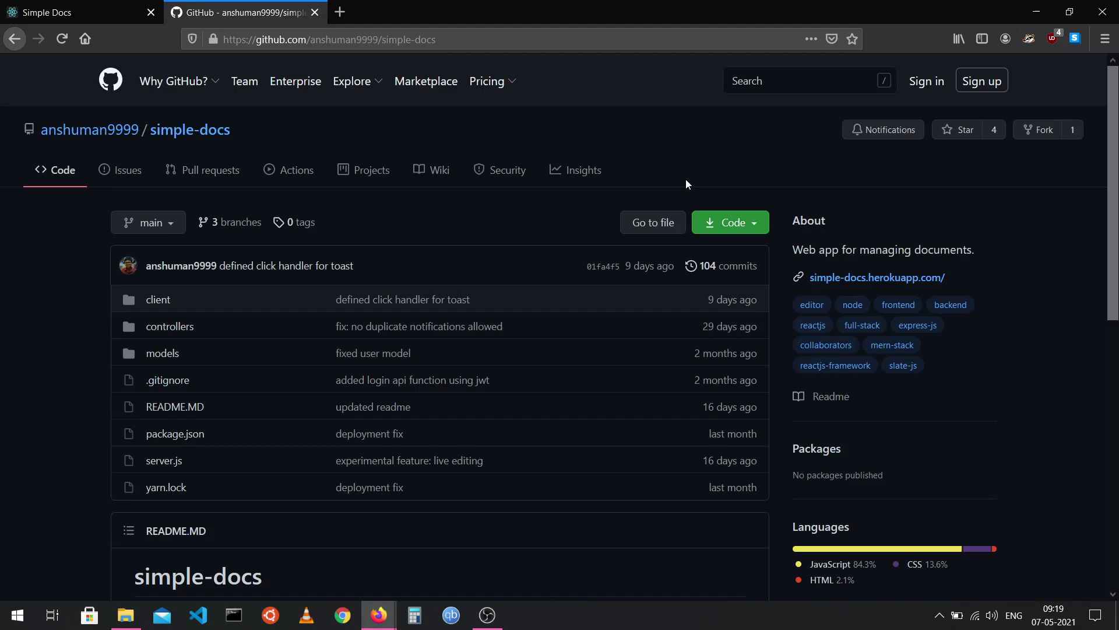
pyautogui.click(82, 7)
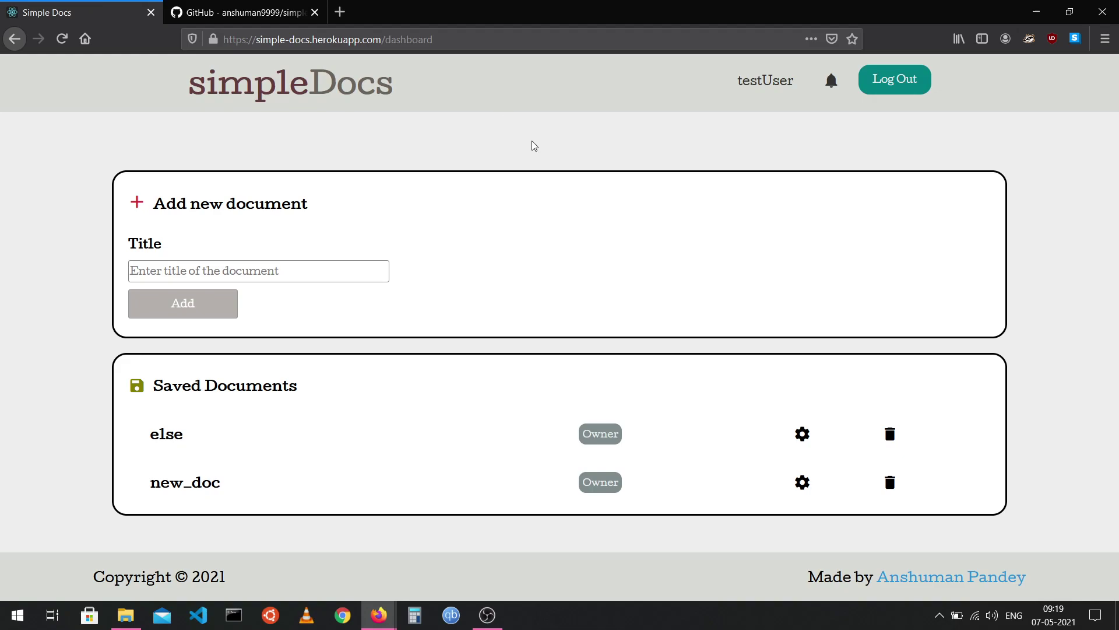
pyautogui.click(240, 10)
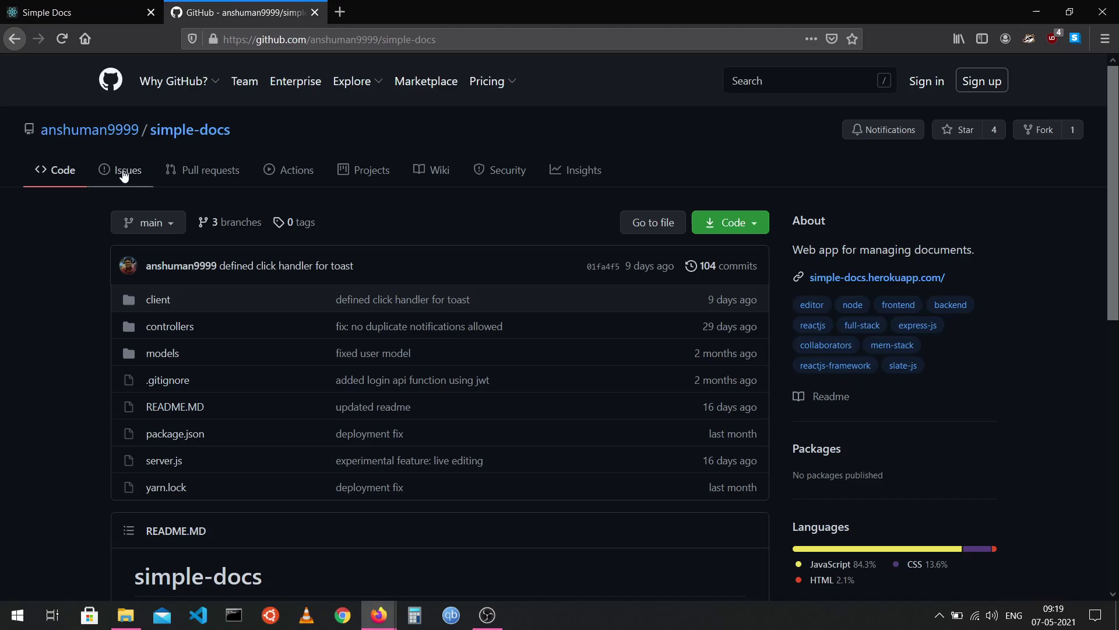